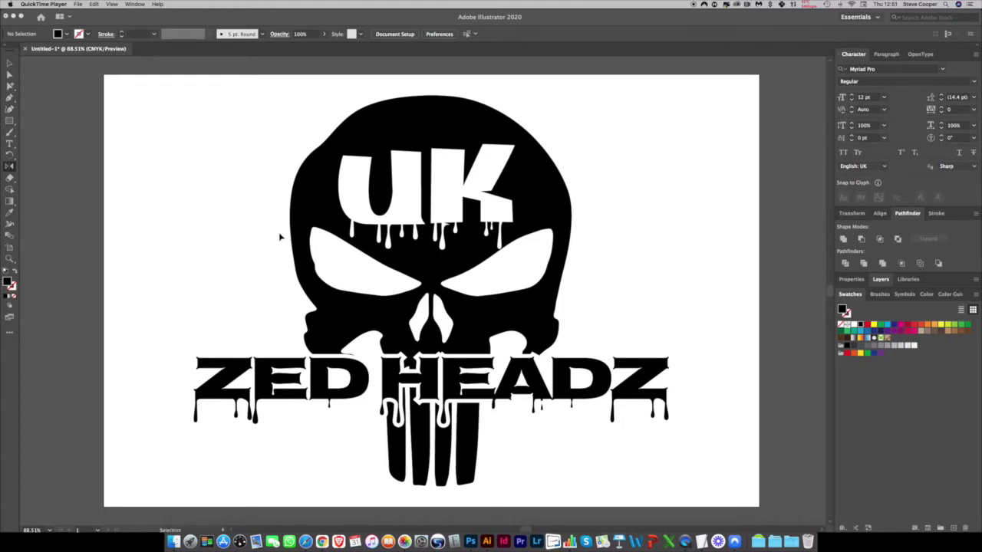
# Step: Check the skull logo in Outline view and back, then select and copy the whole logo
pyautogui.press('v')
pyautogui.click(280, 237)
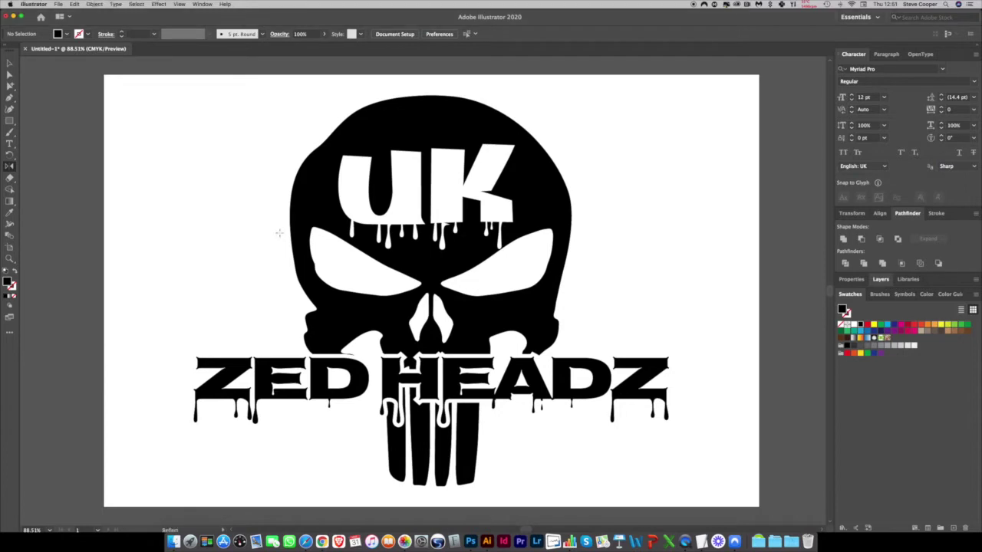
pyautogui.press('super+y')
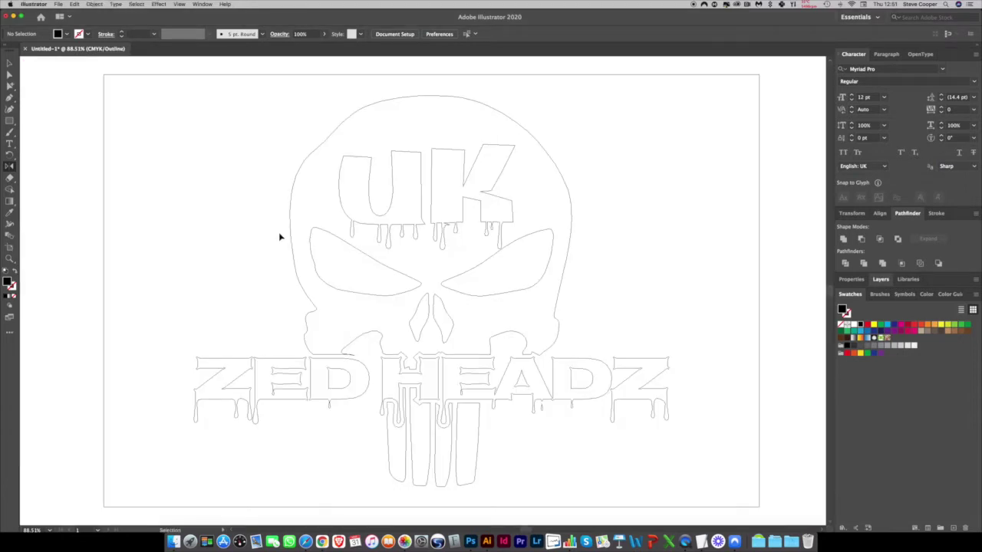
pyautogui.press('super+y')
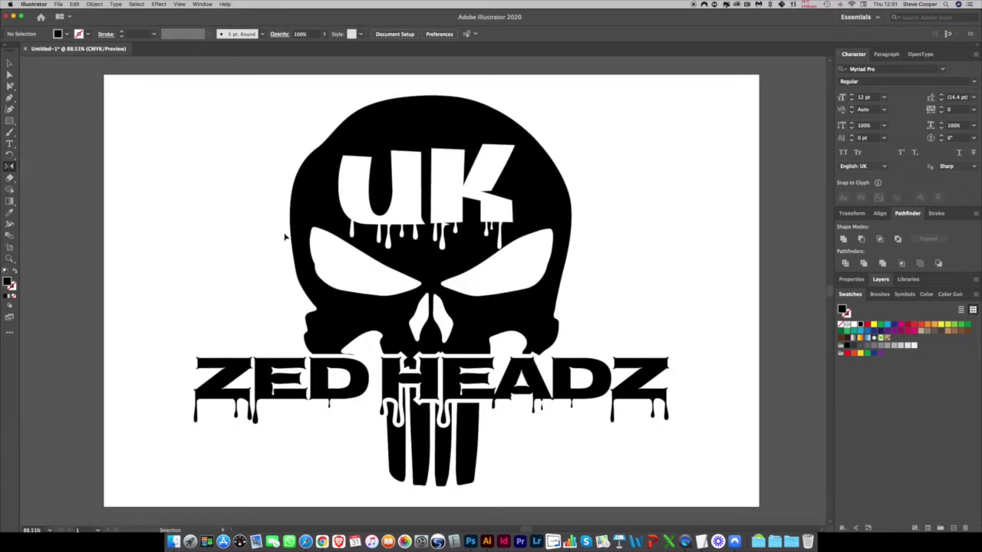
pyautogui.press('super+a')
pyautogui.press('shift+super+a')
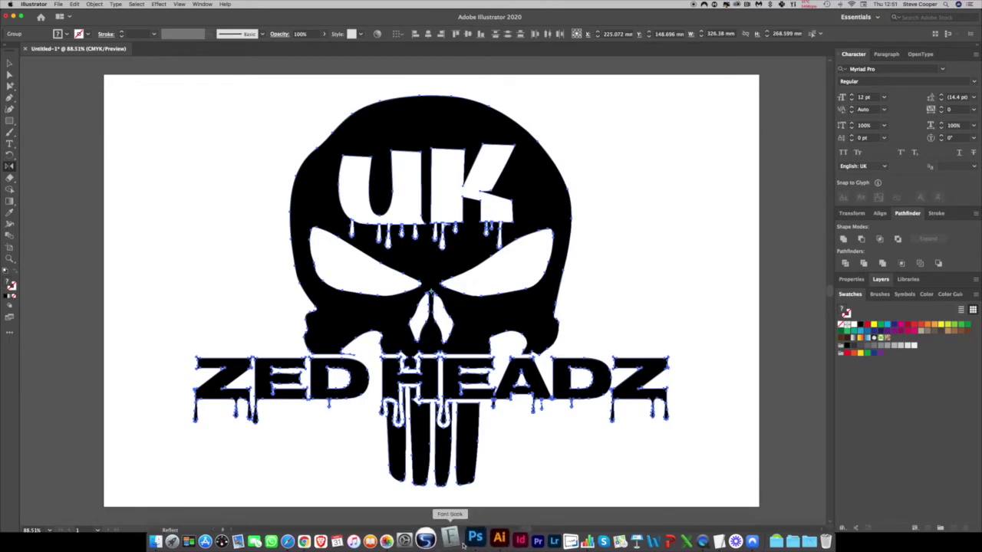
# Step: In Photoshop, make a new document 280 mm wide by 500 mm tall at 300 ppi, RGB colour
pyautogui.click(470, 541)
pyautogui.press('super+n')
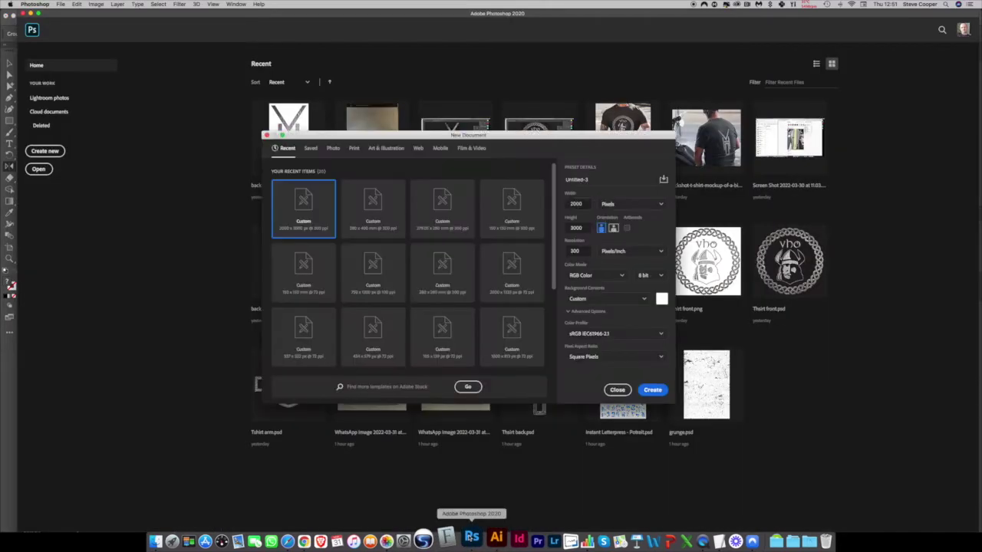
pyautogui.click(607, 204)
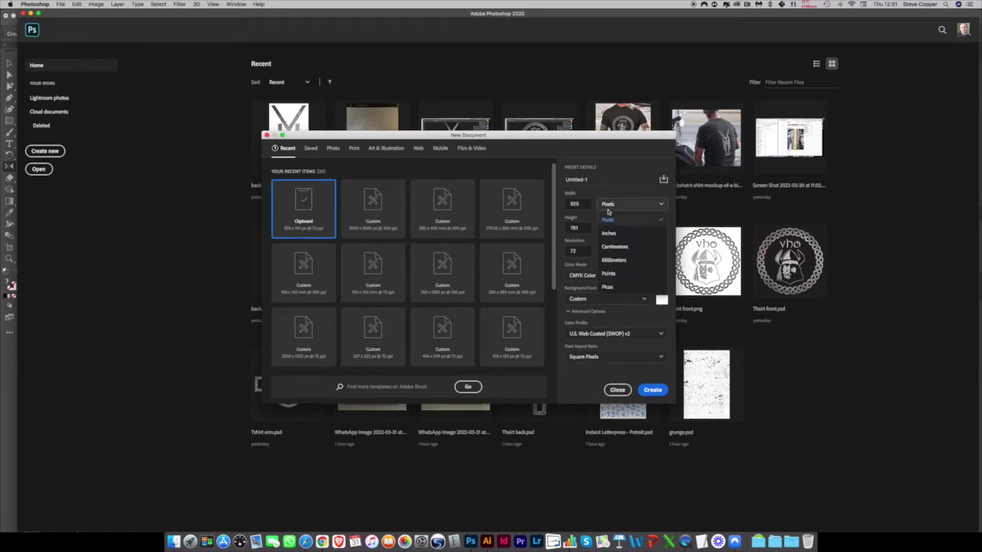
pyautogui.click(606, 259)
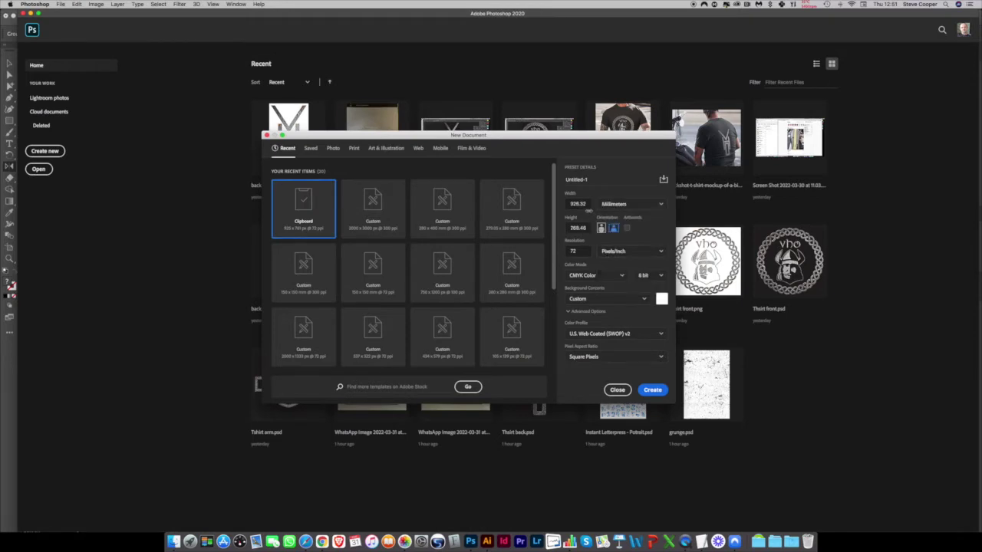
pyautogui.doubleClick(577, 204)
pyautogui.write('280')
pyautogui.press('Tab')
pyautogui.press('Tab')
pyautogui.write('500')
pyautogui.press('Tab')
pyautogui.write('300')
pyautogui.click(580, 276)
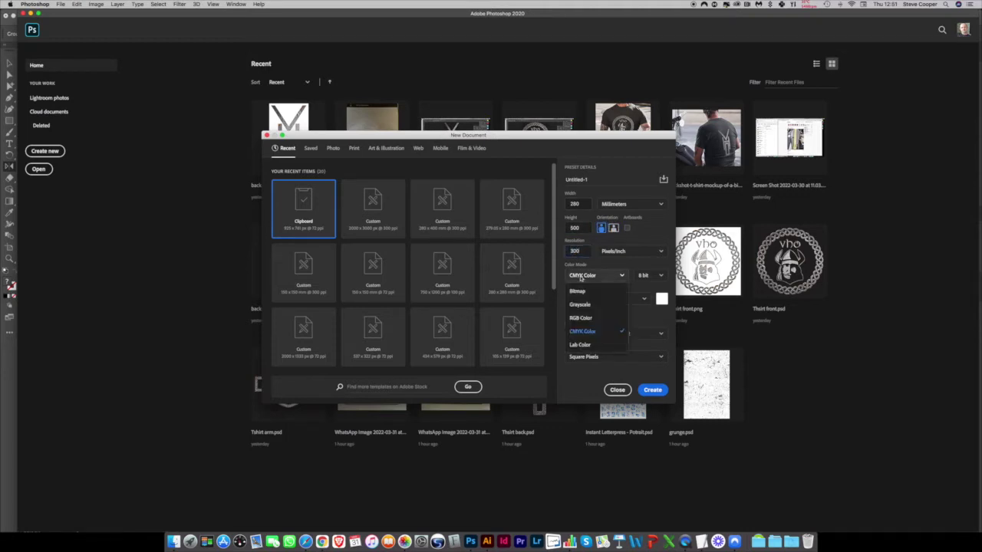
pyautogui.click(579, 318)
pyautogui.press('Return')
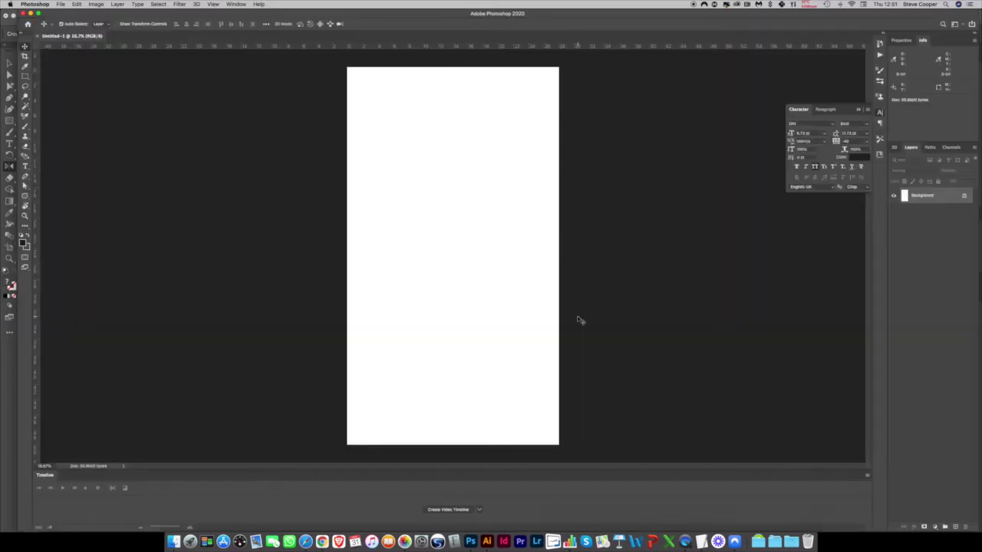
# Step: Paste the copied logo as pixels and rotate it sideways toward the top of the page
pyautogui.press('super+v')
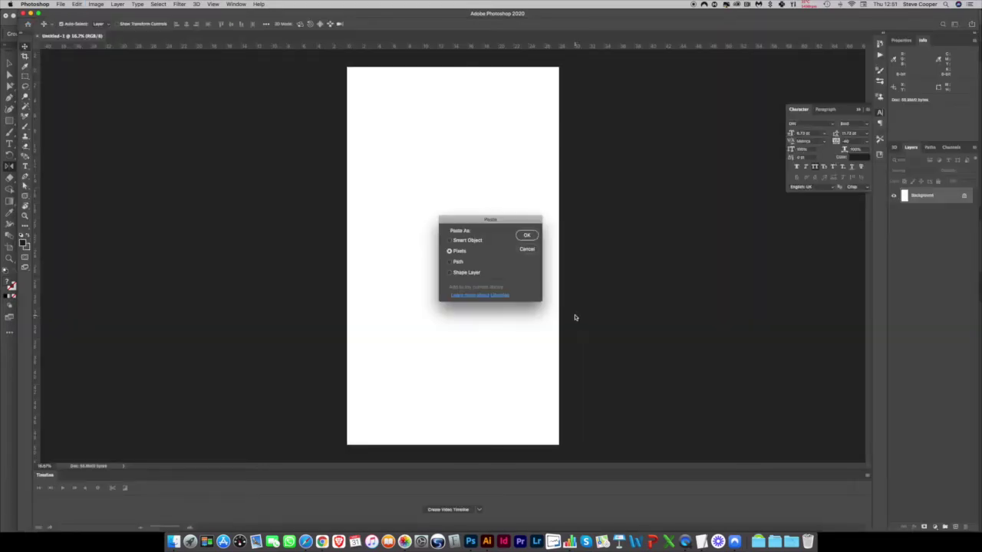
pyautogui.press('Return')
pyautogui.moveTo(562, 344); pyautogui.dragTo(511, 150)
pyautogui.moveTo(452, 256); pyautogui.dragTo(434, 176)
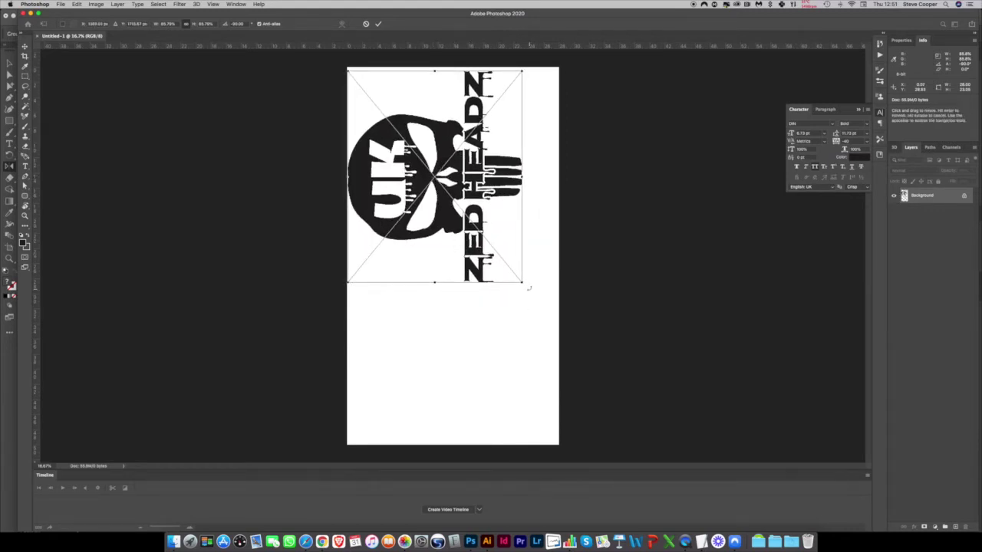
# Step: Enlarge the logo to span the page width, nudge it upward, and apply the transform
pyautogui.moveTo(522, 283); pyautogui.dragTo(553, 329)
pyautogui.press('super+plus')
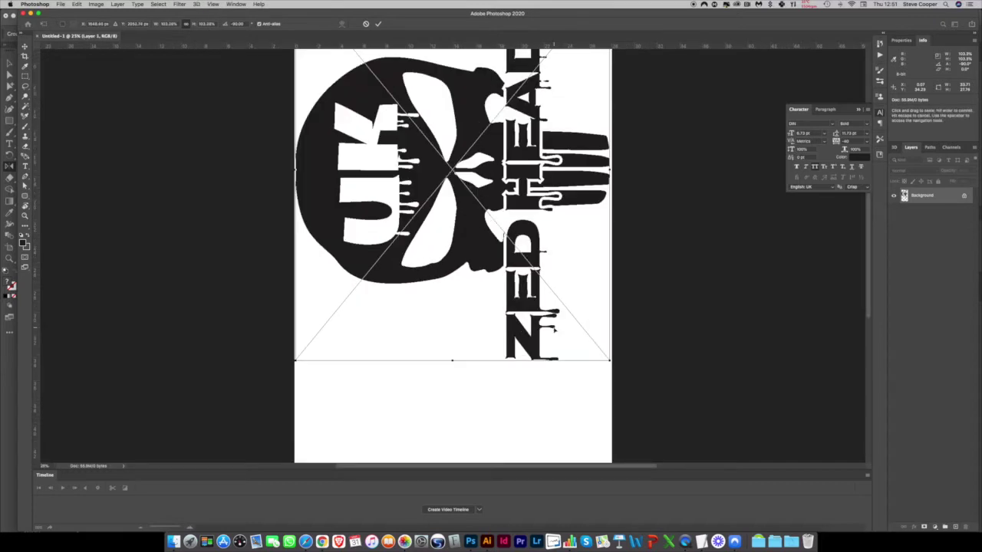
pyautogui.scroll(5, 582, 230)
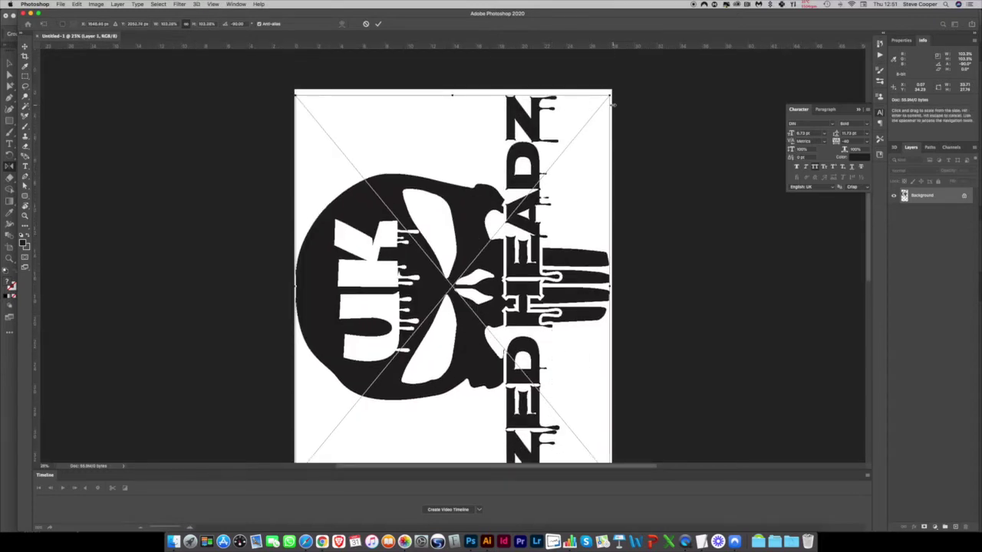
pyautogui.moveTo(611, 94); pyautogui.dragTo(612, 94)
pyautogui.moveTo(495, 227); pyautogui.dragTo(488, 239)
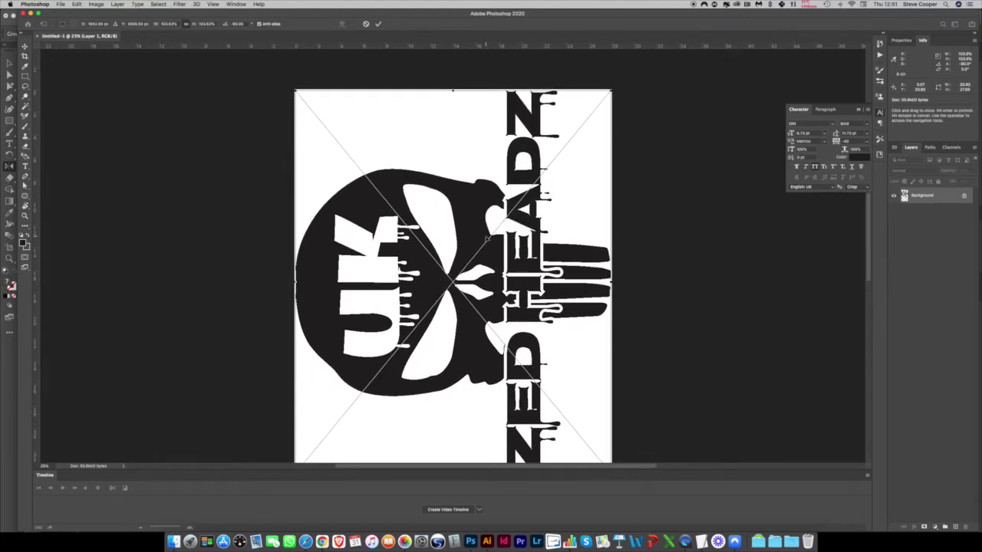
pyautogui.press('Return')
# Step: Crop the canvas's bottom edge up to just below the logo and fit it on screen
pyautogui.hotkey('ctrl', '0')
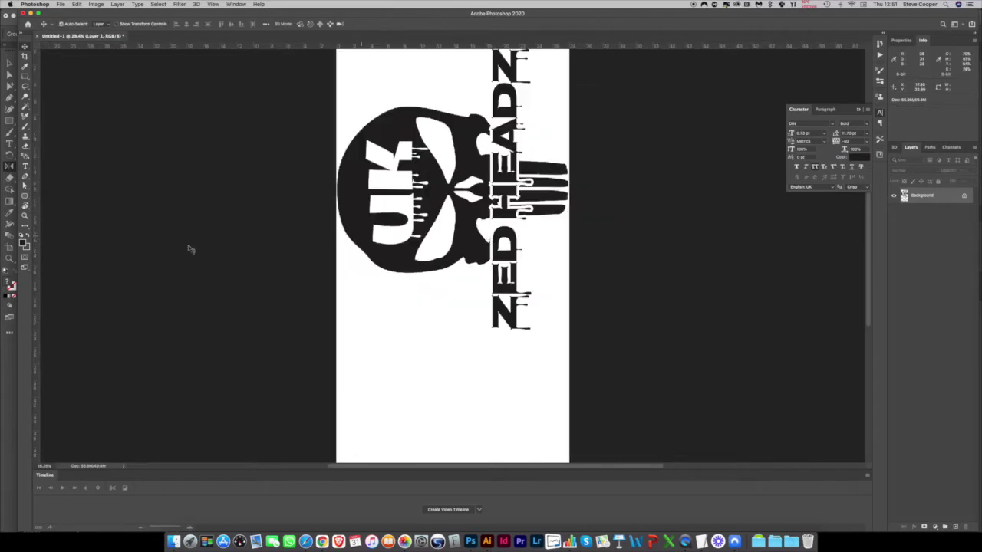
pyautogui.click(24, 56)
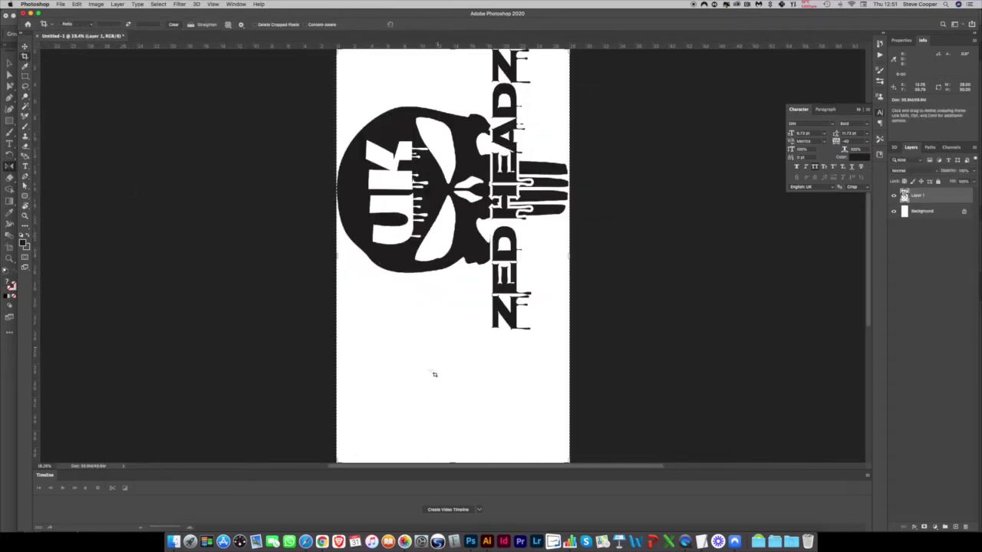
pyautogui.moveTo(455, 463); pyautogui.dragTo(455, 397)
pyautogui.press('Return')
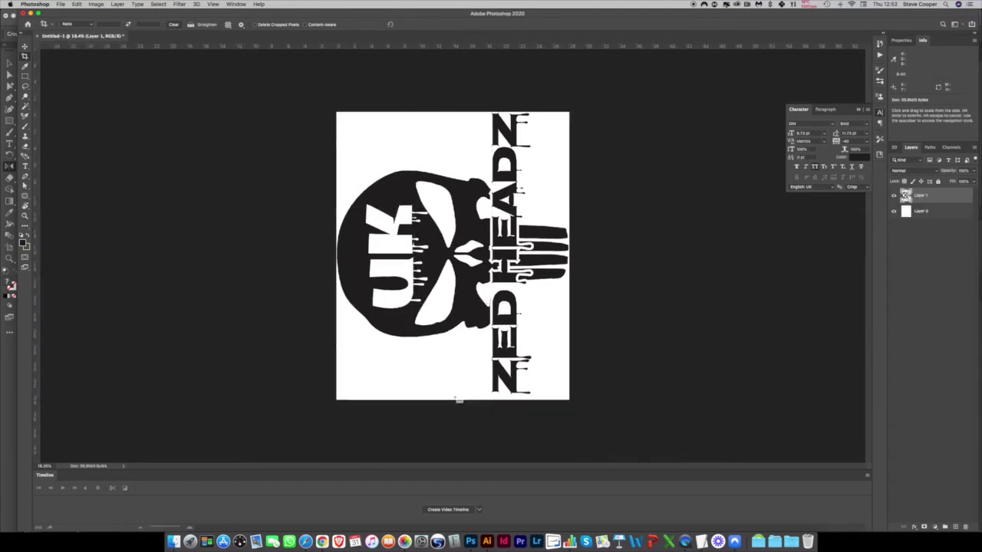
pyautogui.hotkey('ctrl', '0')
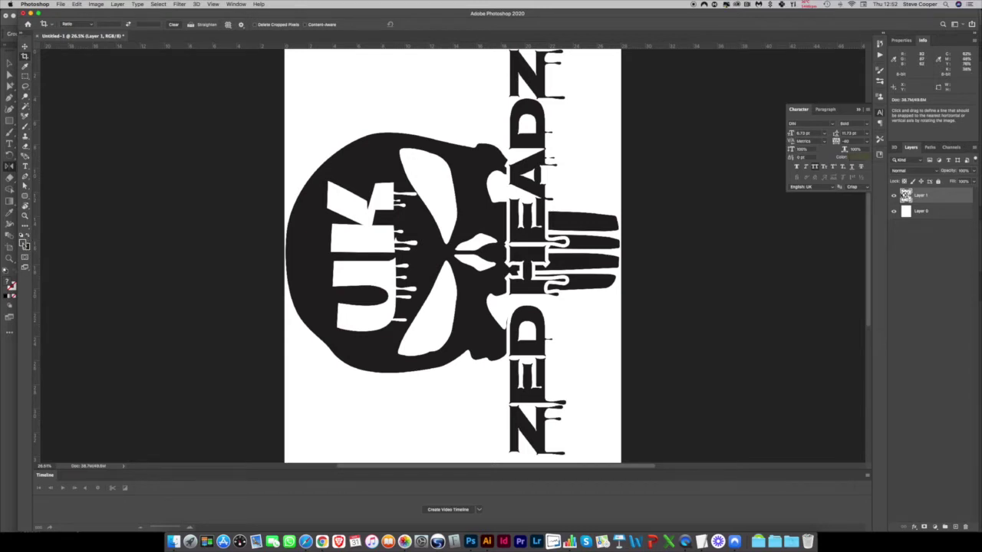
pyautogui.click(23, 242)
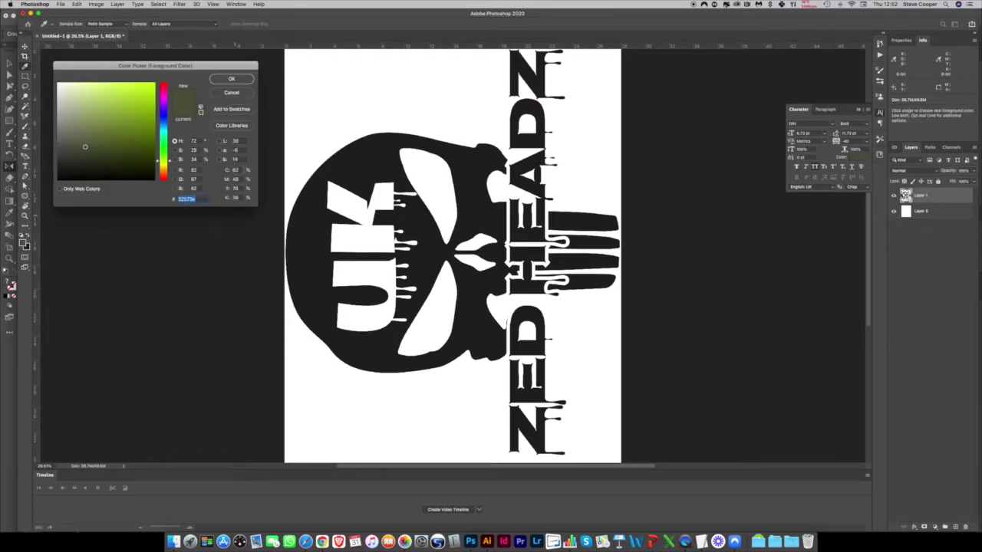
# Step: Fill the background Layer 0 with olive green #52573e
pyautogui.click(231, 79)
pyautogui.press('c')
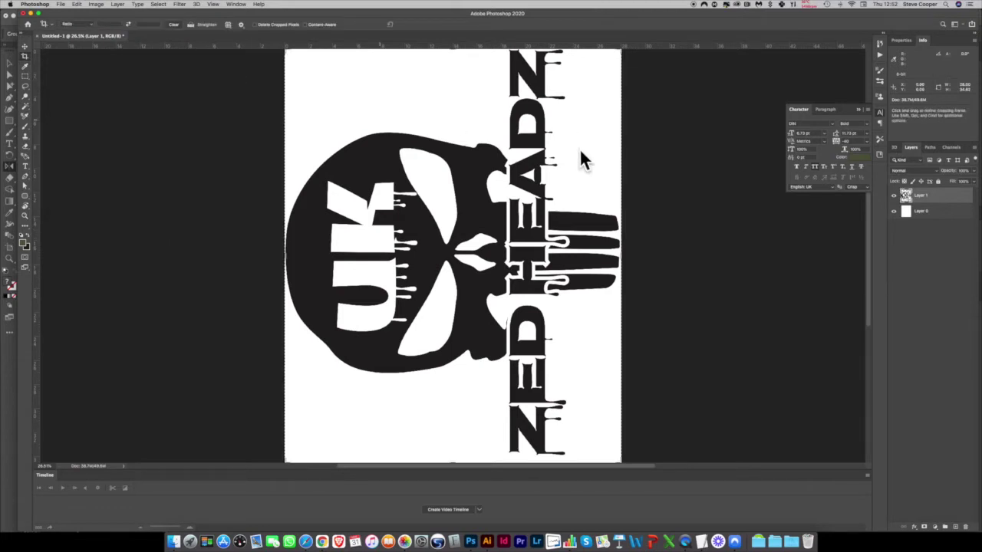
pyautogui.click(905, 212)
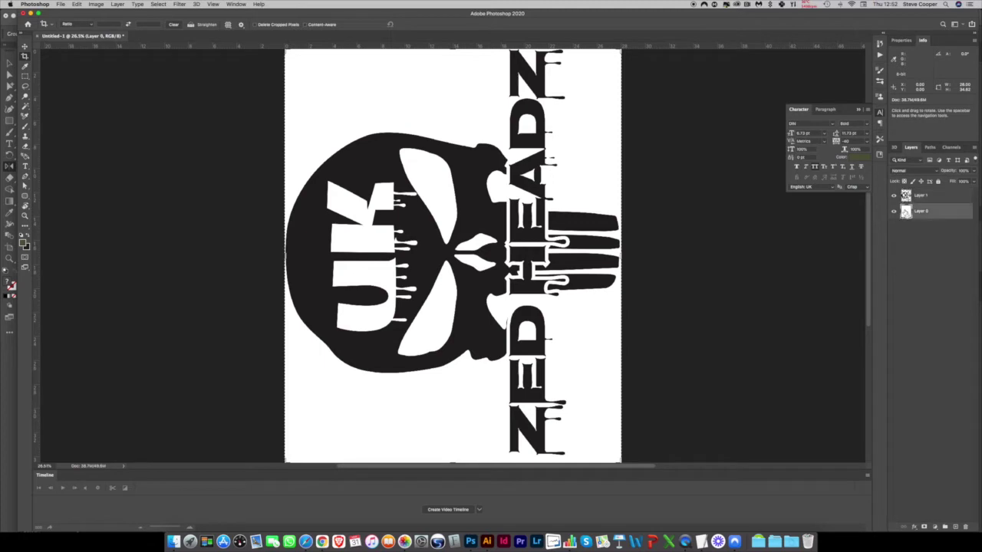
pyautogui.hotkey('alt', 'BackSpace')
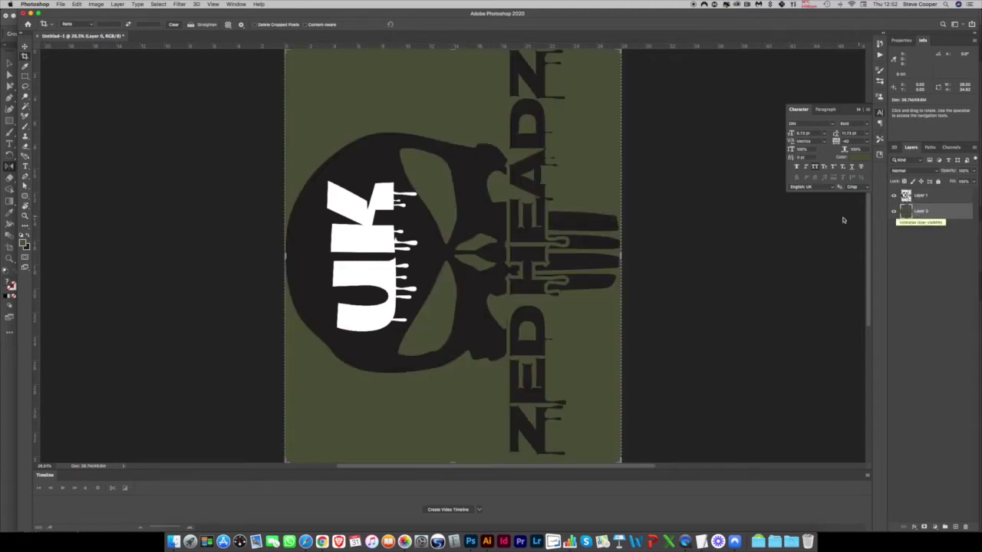
# Step: On Layer 1, select all white areas with Magic Wand and Similar, then delete them
pyautogui.click(25, 47)
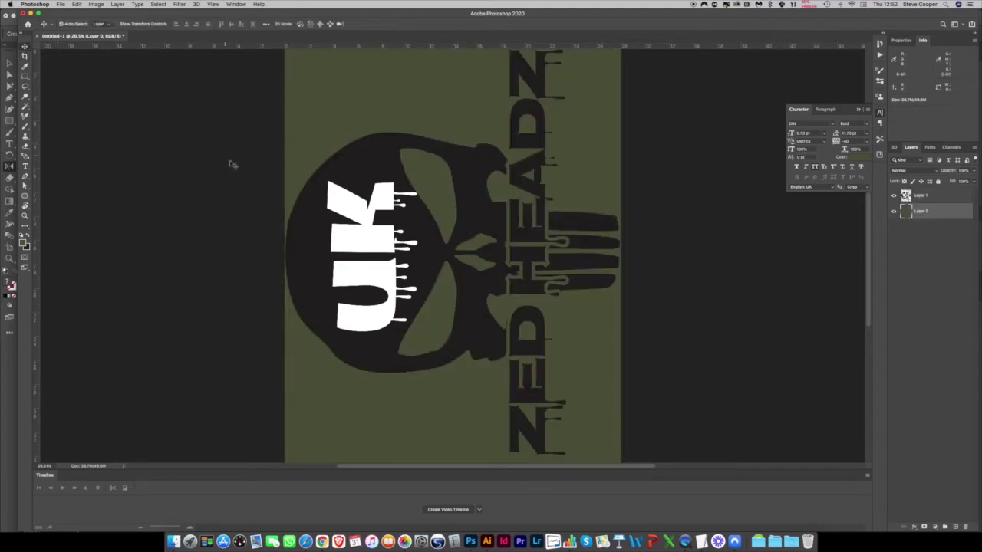
pyautogui.click(353, 203)
pyautogui.click(26, 109)
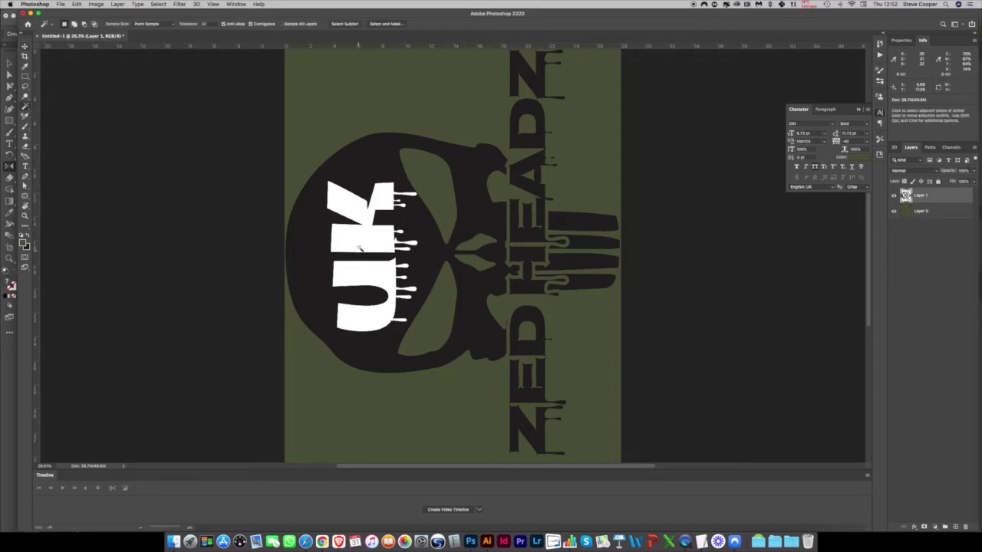
pyautogui.click(157, 4)
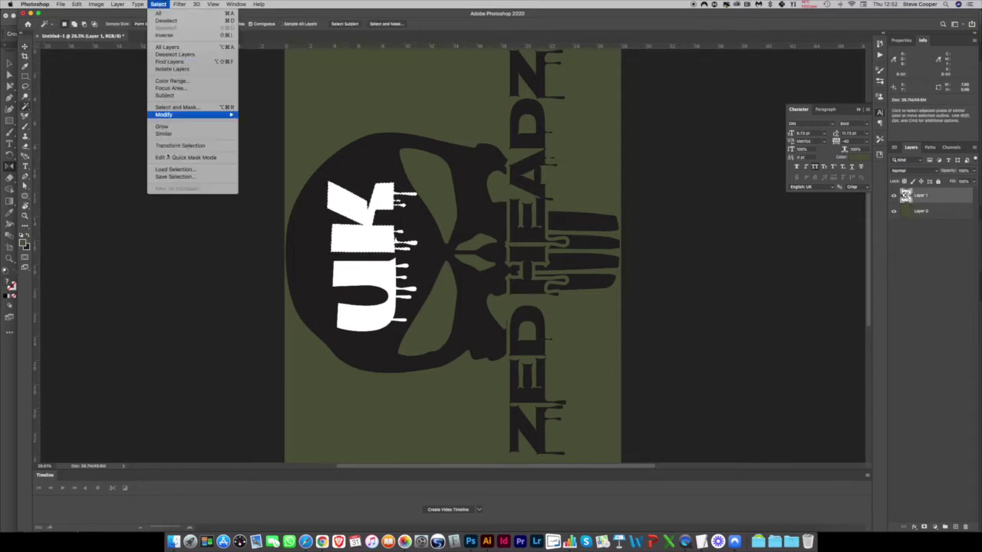
pyautogui.click(170, 135)
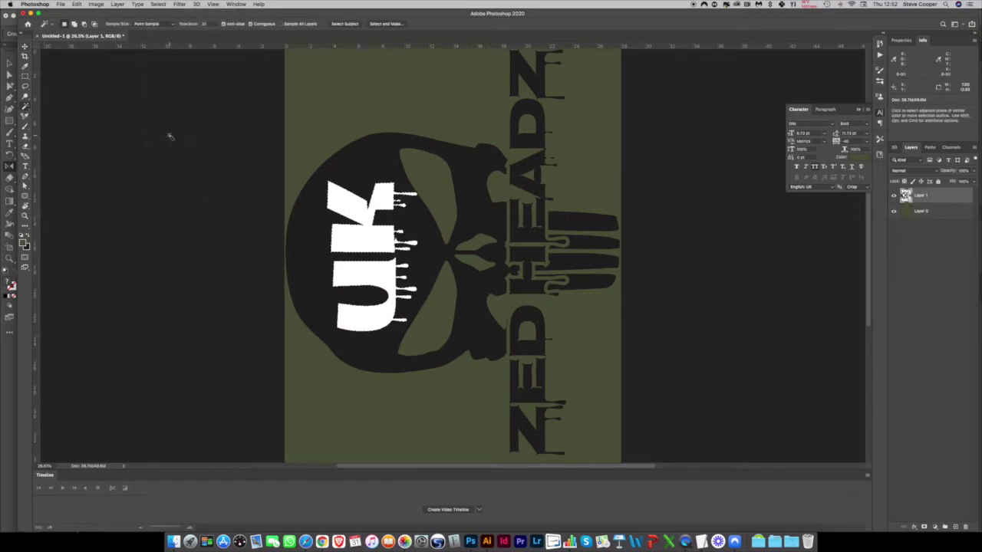
pyautogui.press('Delete')
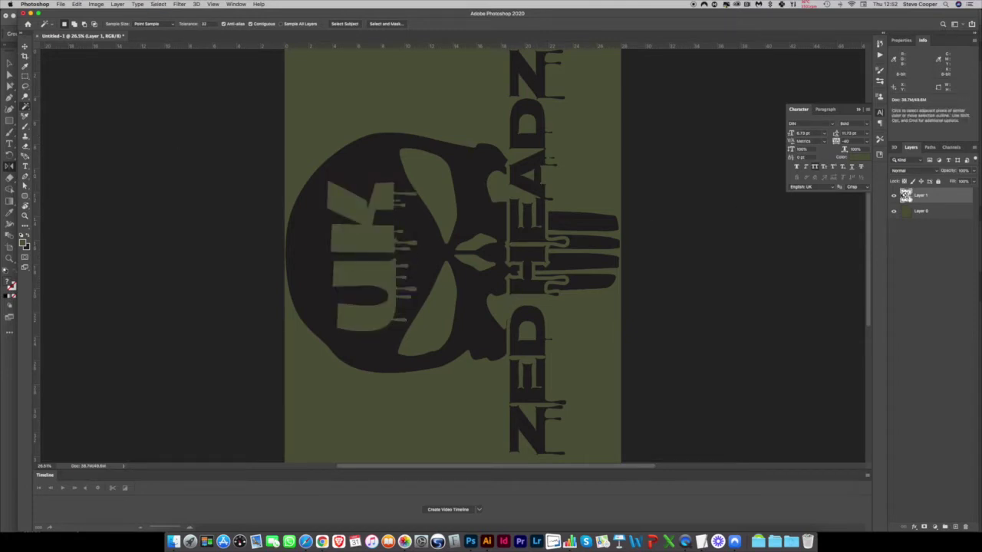
# Step: Set the skull Layer 1 to Multiply blending and lower its opacity to 60
pyautogui.click(906, 171)
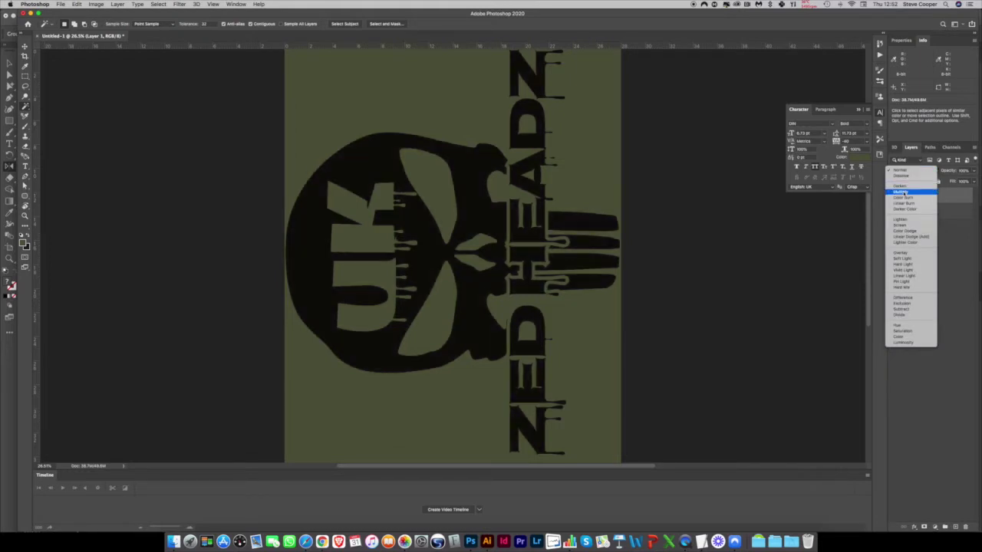
pyautogui.click(906, 192)
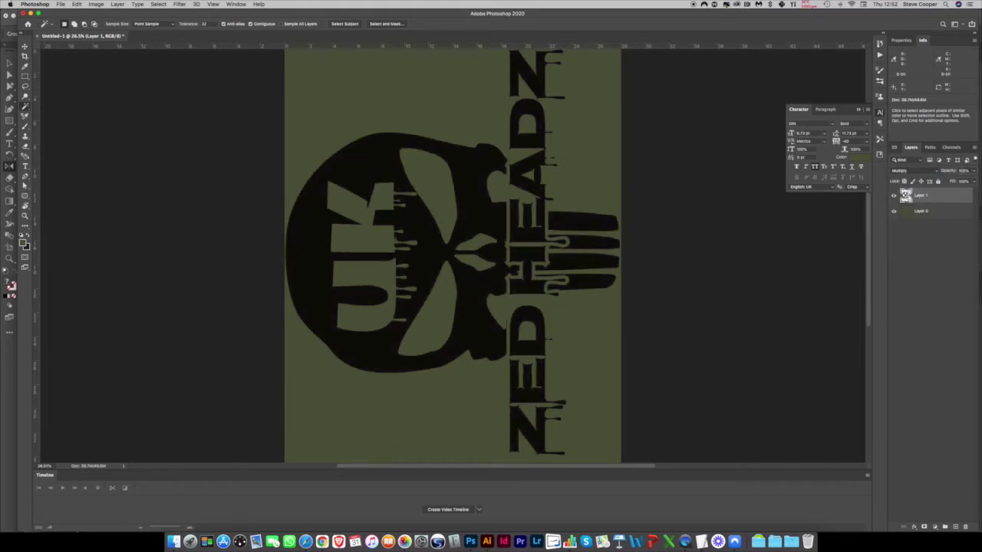
pyautogui.click(964, 170)
pyautogui.write('60')
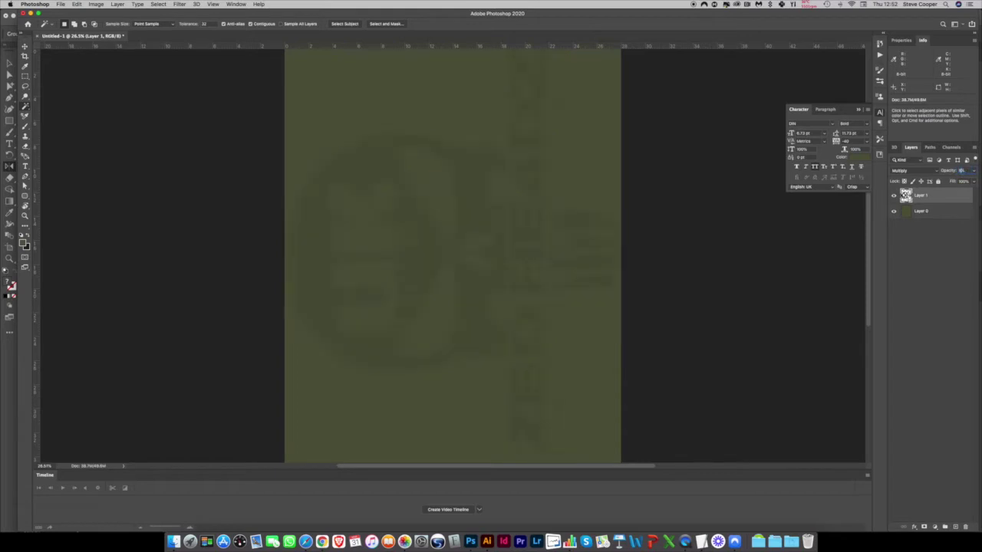
pyautogui.press('Return')
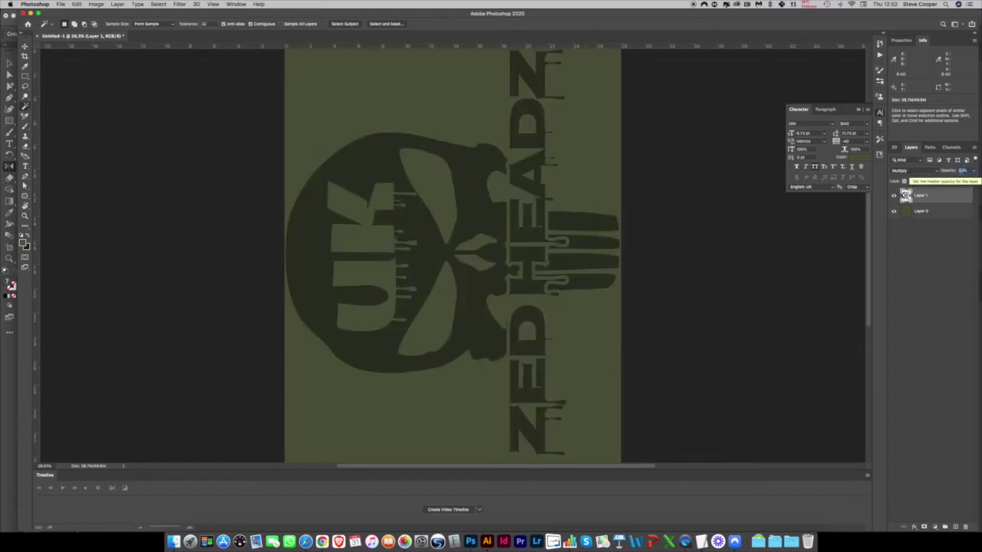
pyautogui.write('40')
pyautogui.write('20')
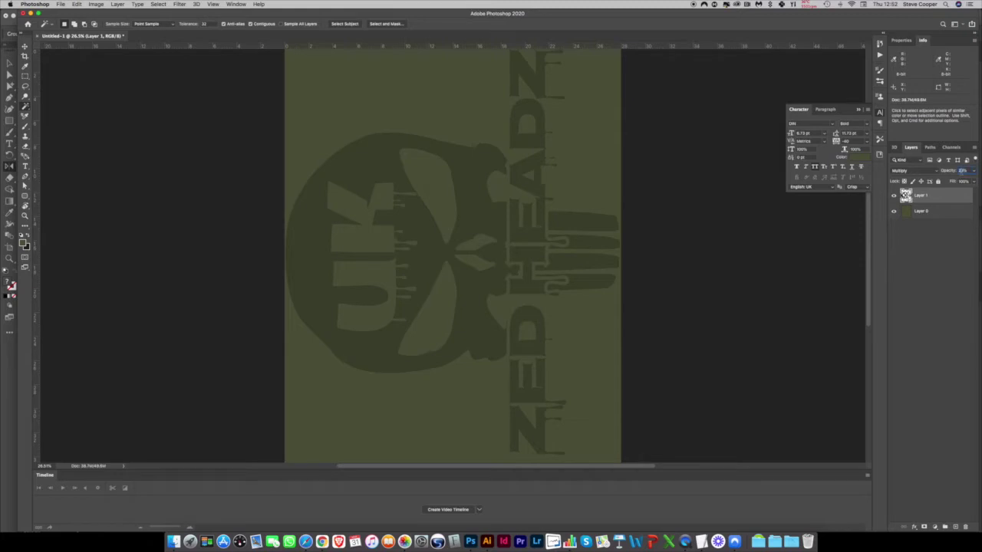
pyautogui.write('18')
pyautogui.click(920, 213)
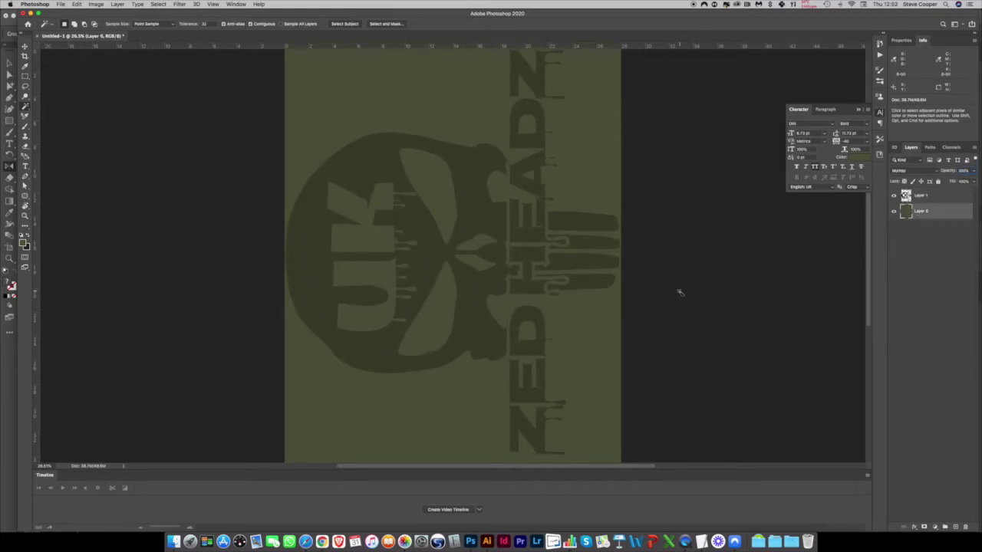
# Step: Duplicate Layer 0 and delete the copy's olive fill outside the skull logo's selection, keeping Layer 0 visible
pyautogui.click(908, 212)
pyautogui.moveTo(953, 529); pyautogui.dragTo(954, 529)
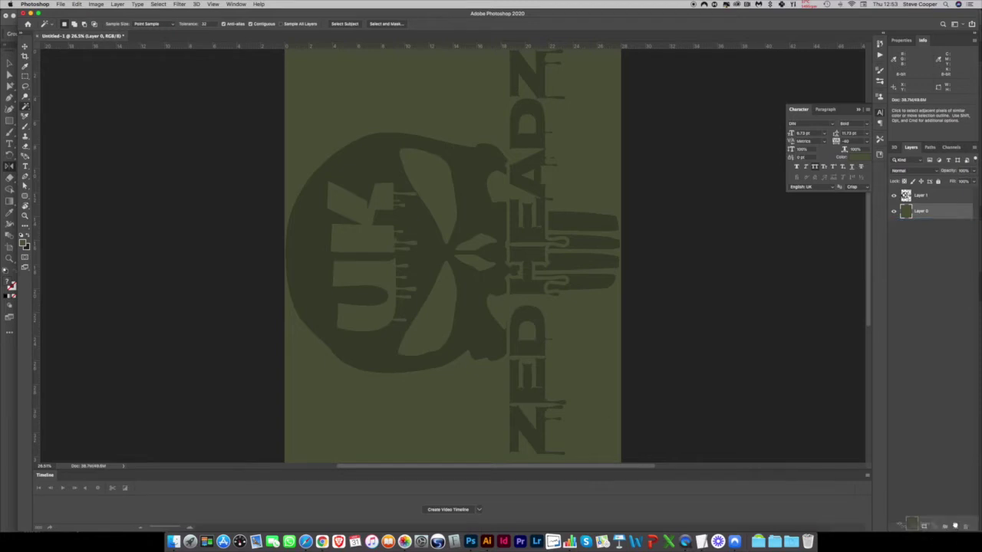
pyautogui.click(894, 227)
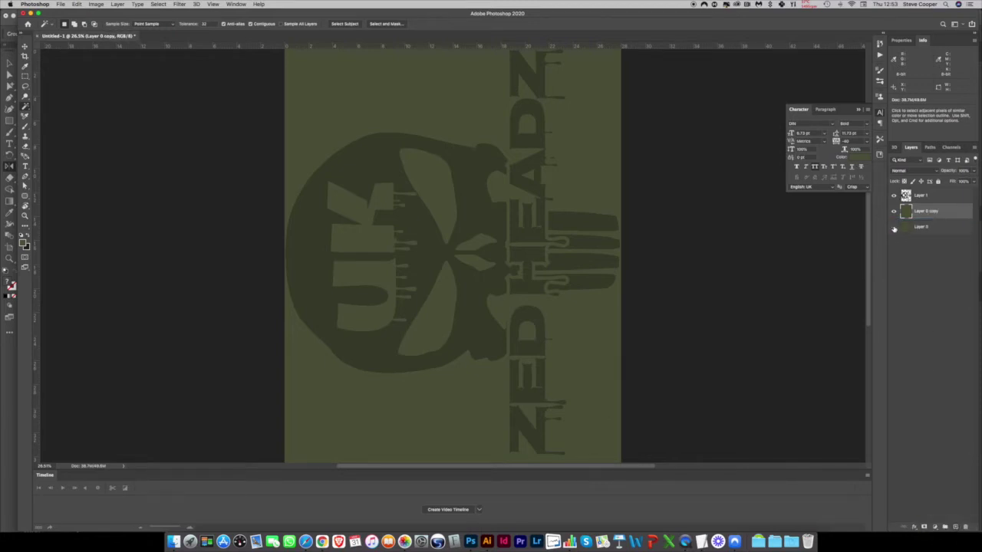
pyautogui.click(916, 196)
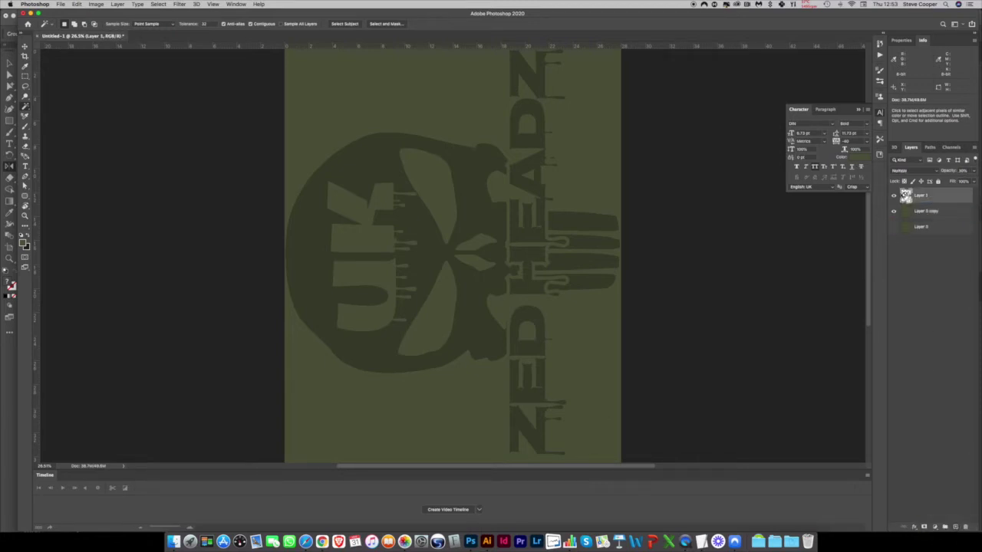
pyautogui.keyDown('super'); pyautogui.click(905, 197); pyautogui.keyUp('super')
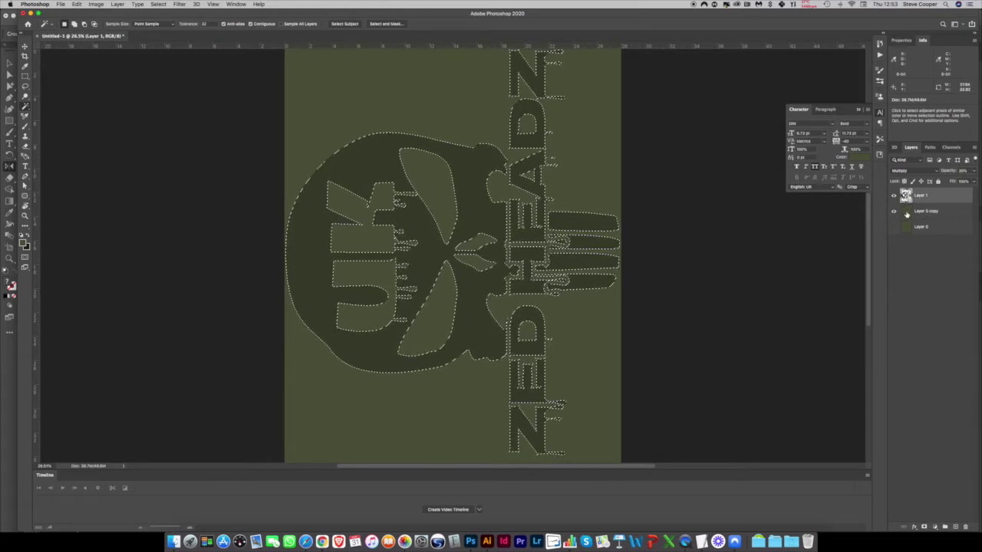
pyautogui.click(906, 214)
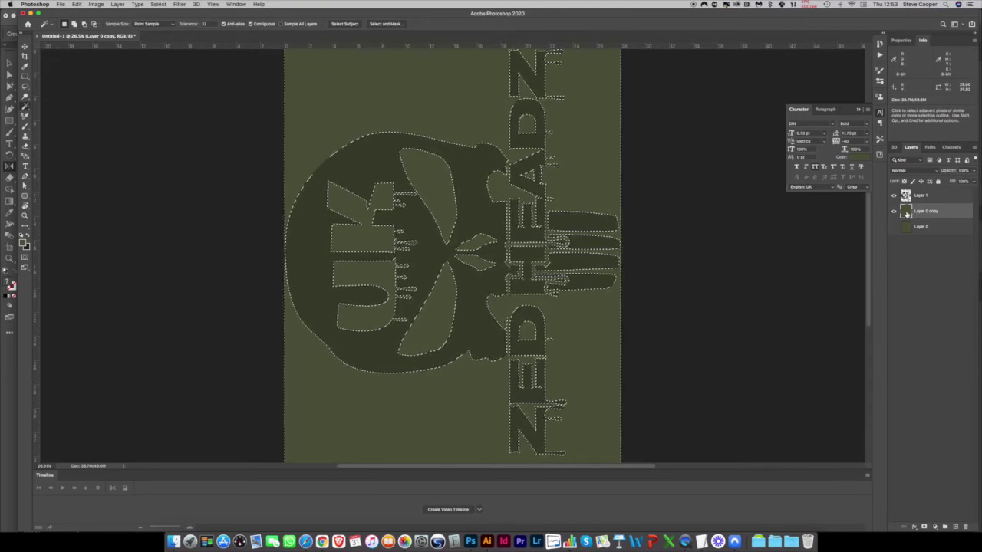
pyautogui.press('Delete')
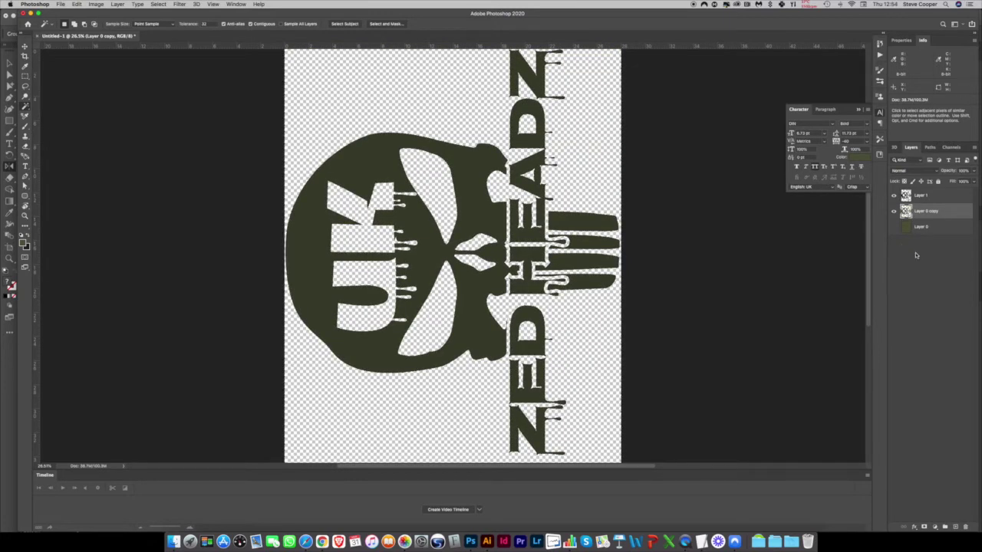
pyautogui.click(893, 228)
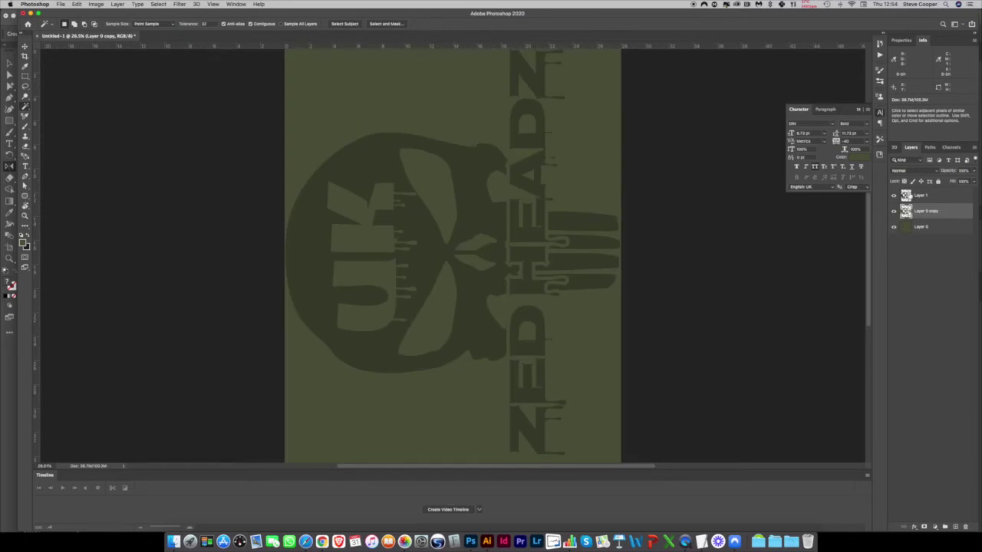
# Step: Hide the olive Layer 0 so the dark skull logo sits alone on transparency
pyautogui.click(907, 196)
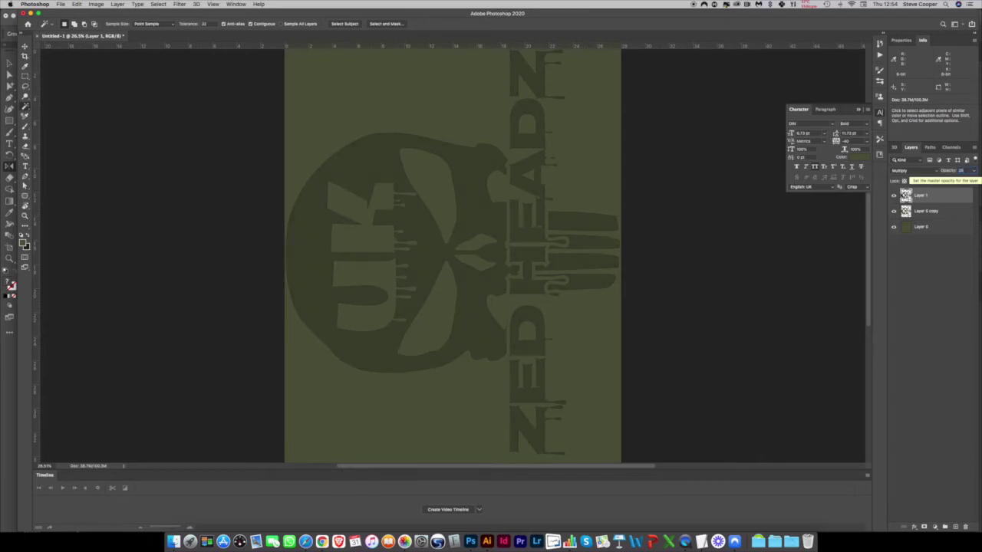
pyautogui.click(921, 287)
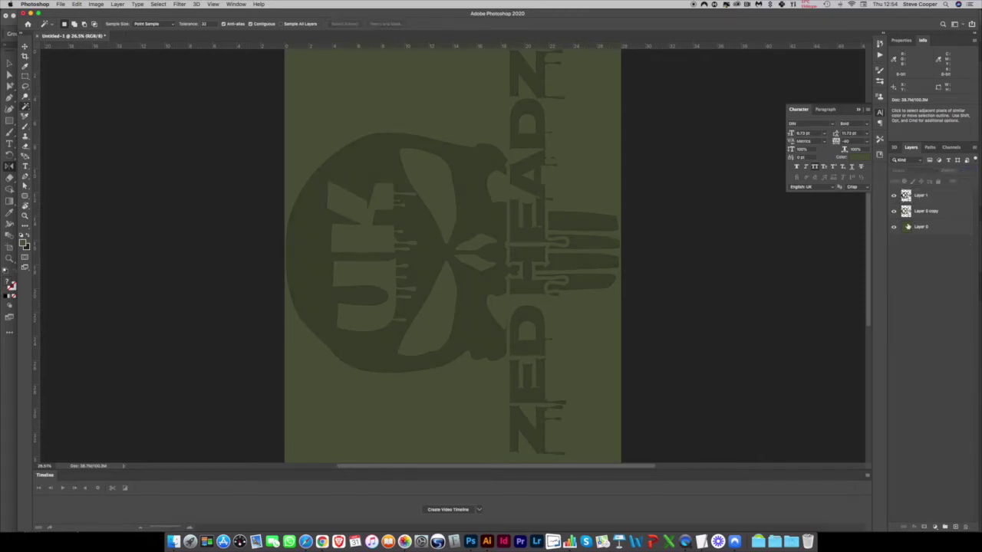
pyautogui.click(893, 196)
pyautogui.click(893, 197)
pyautogui.click(893, 227)
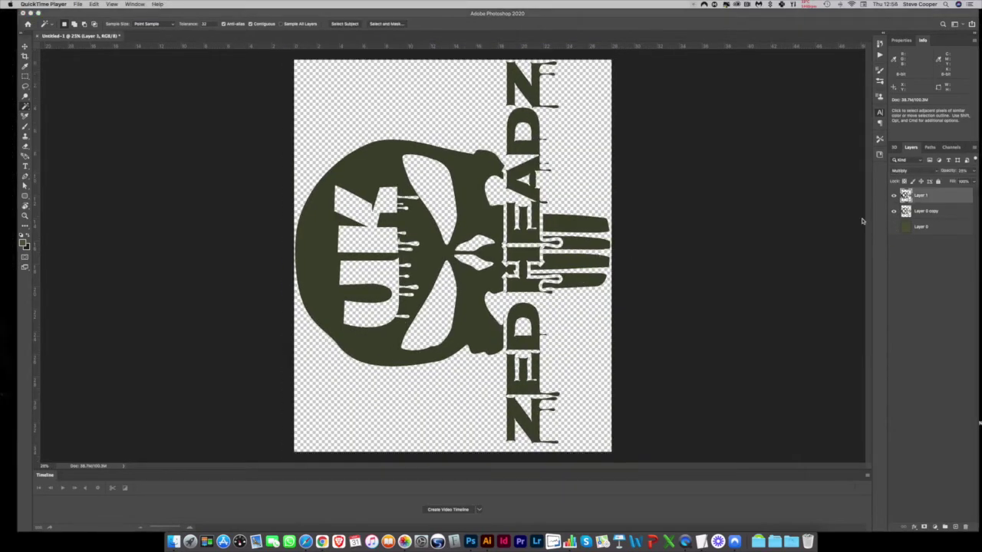
# Step: Duplicate Layer 1 and Layer 0 copy, hide the originals, and merge the duplicates into one layer
pyautogui.click(926, 213)
pyautogui.keyDown('shift'); pyautogui.click(926, 213); pyautogui.keyUp('shift')
pyautogui.moveTo(926, 213); pyautogui.dragTo(958, 527)
pyautogui.moveTo(893, 229); pyautogui.dragTo(894, 247)
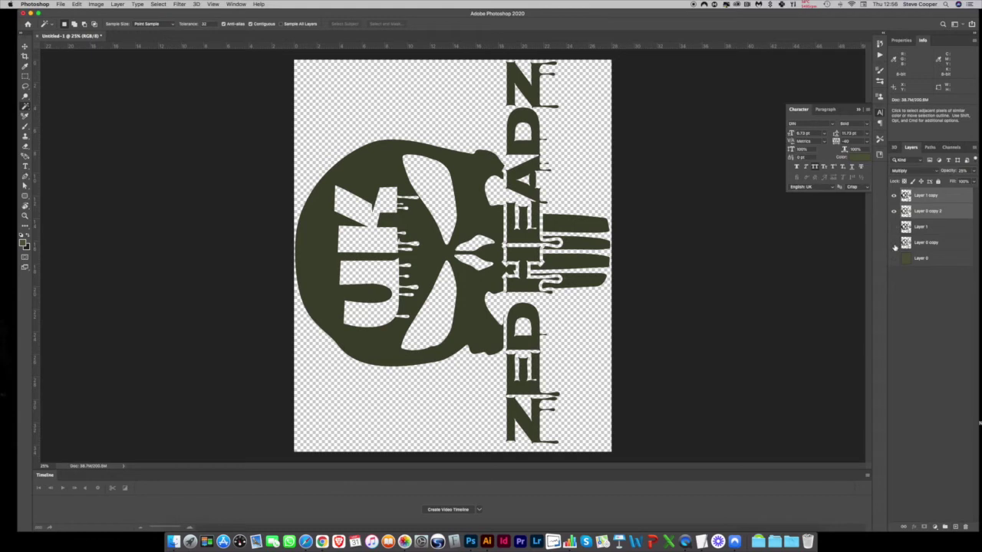
pyautogui.click(975, 149)
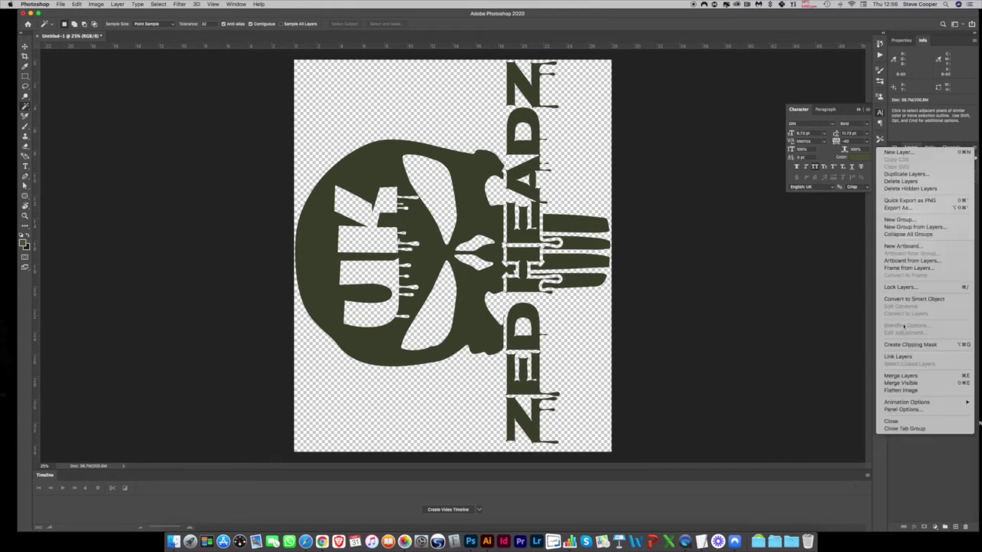
pyautogui.click(900, 375)
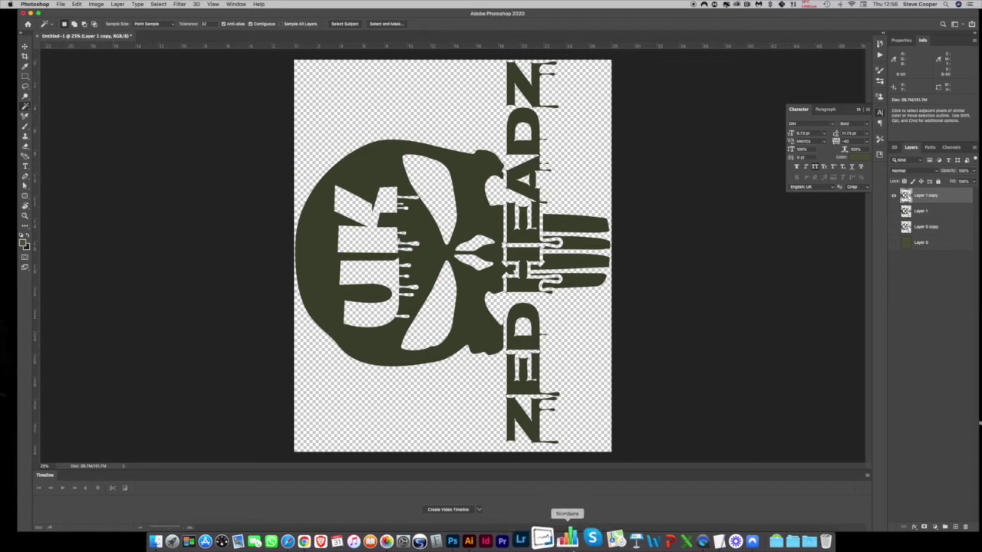
pyautogui.press('super+o')
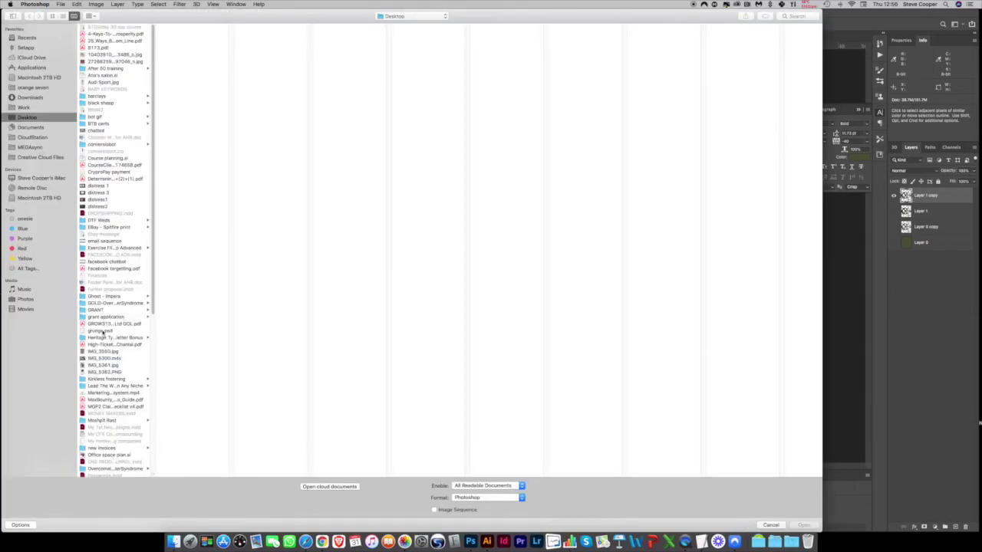
# Step: Open grunge.psd, hide its white background, and close it without saving
pyautogui.click(99, 331)
pyautogui.doubleClick(104, 330)
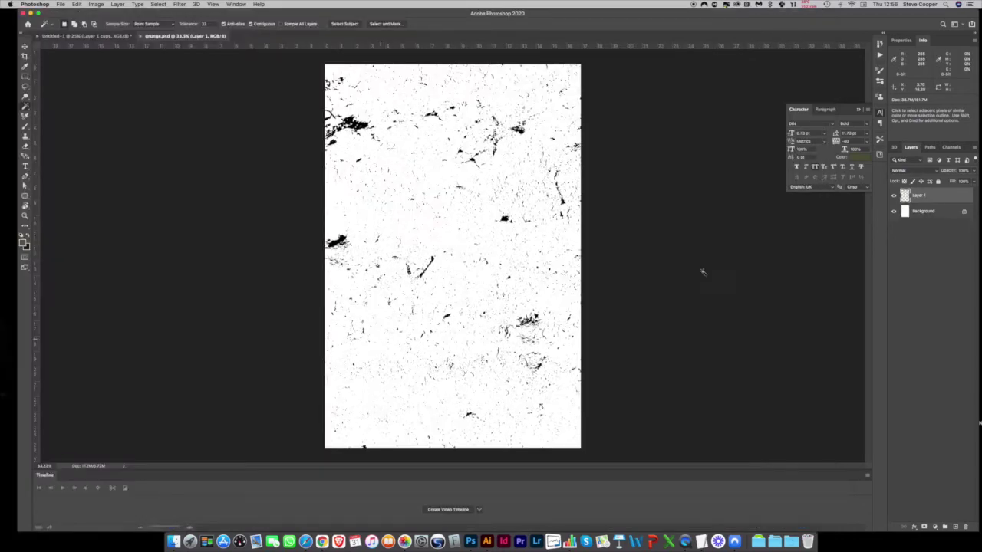
pyautogui.click(893, 211)
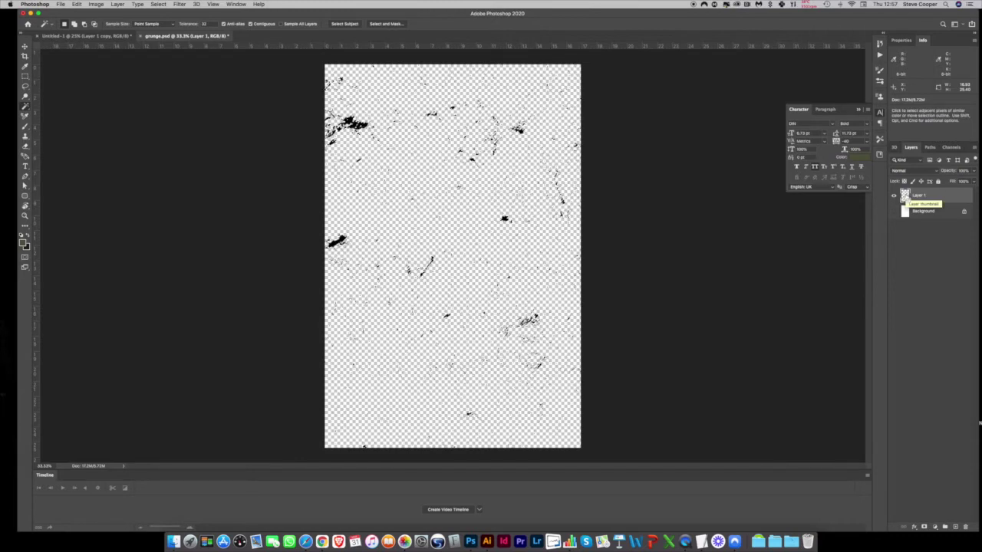
pyautogui.press('super+w')
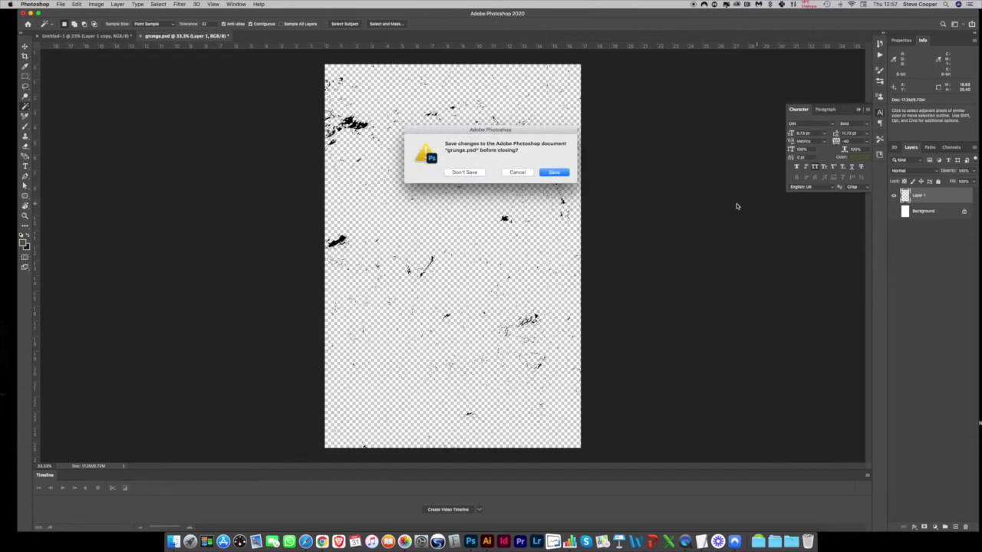
pyautogui.click(464, 171)
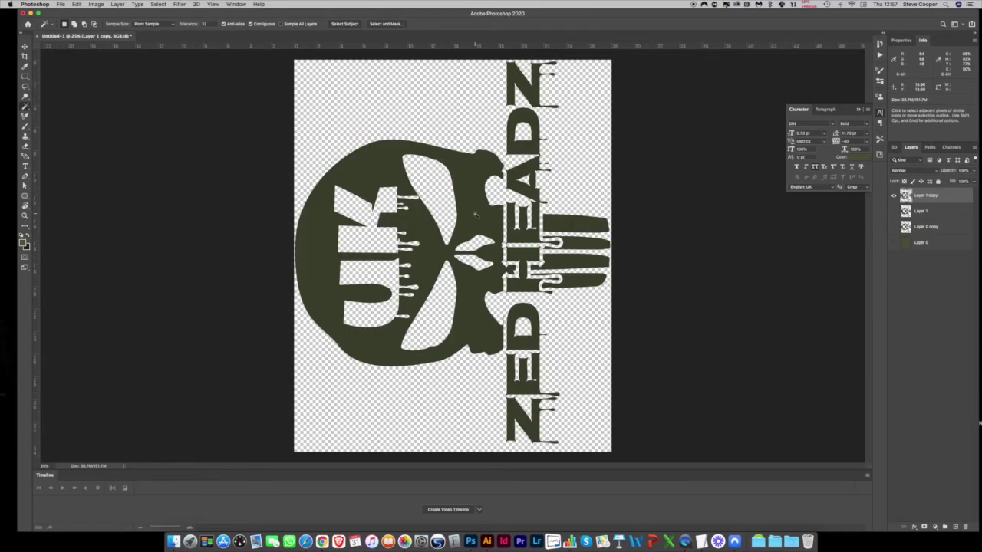
# Step: Paste the grunge texture into the logo document and stretch it to cover the whole canvas
pyautogui.press('super+v')
pyautogui.press('super+t')
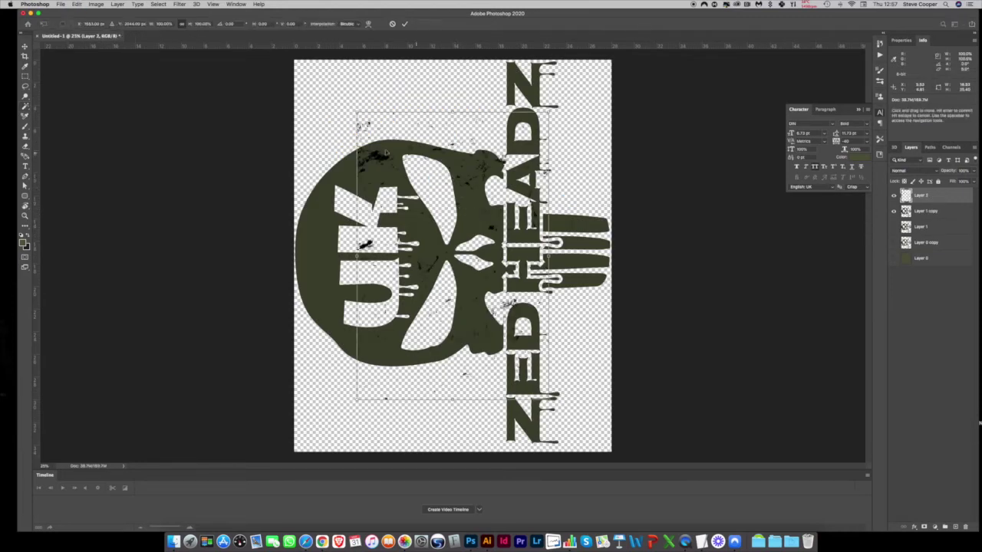
pyautogui.moveTo(356, 113); pyautogui.dragTo(292, 47)
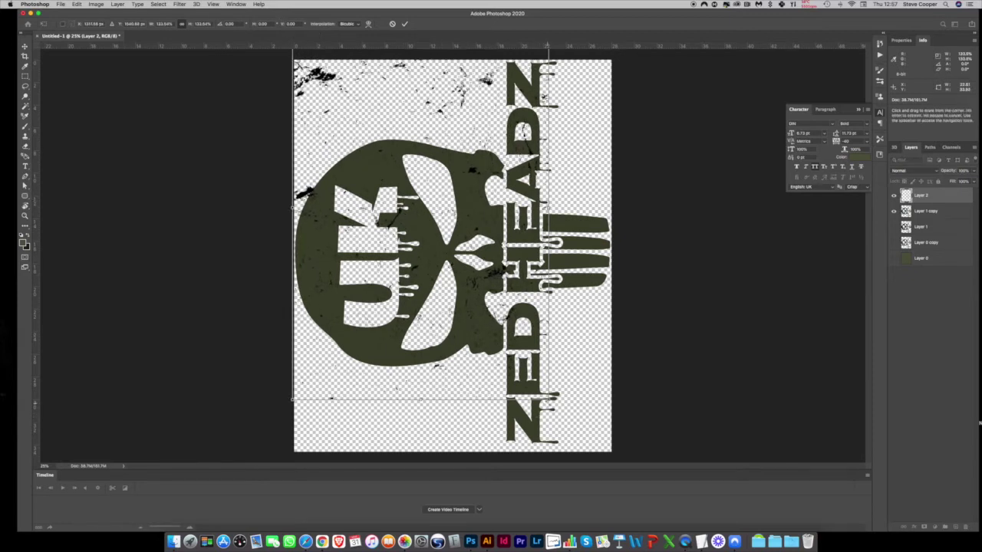
pyautogui.moveTo(550, 397); pyautogui.dragTo(637, 485)
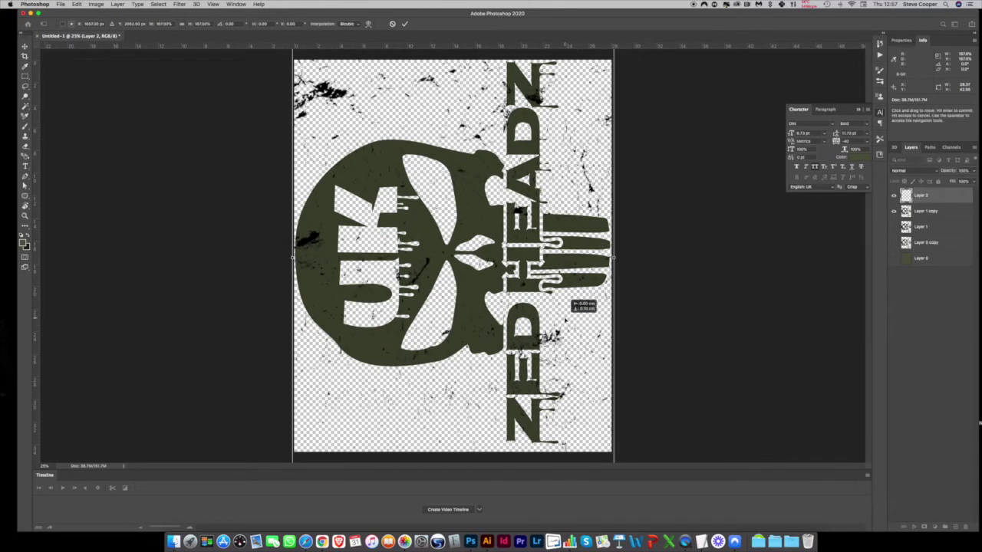
pyautogui.press('Return')
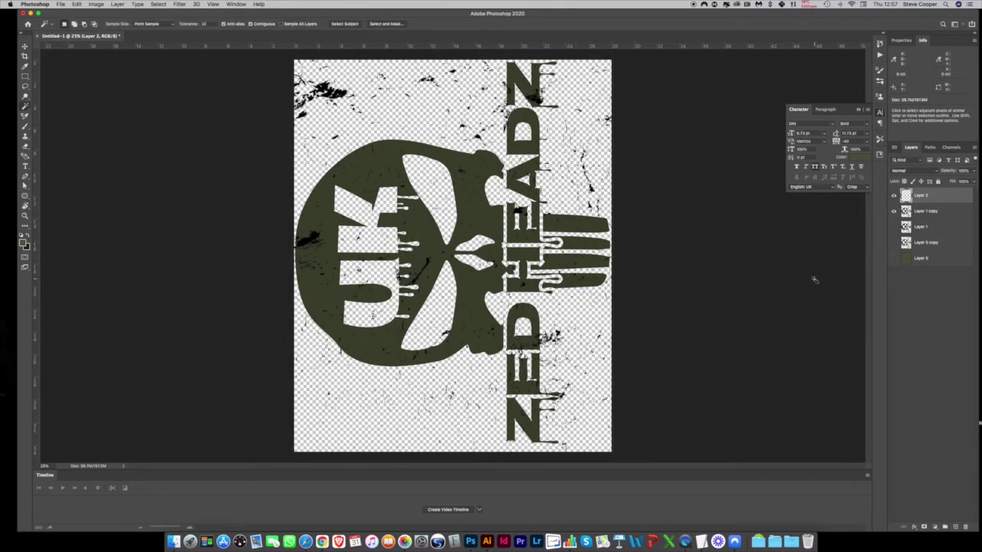
# Step: Invert the grunge texture to white, then shift Layer 2 down and right with the Move tool
pyautogui.press('super+i')
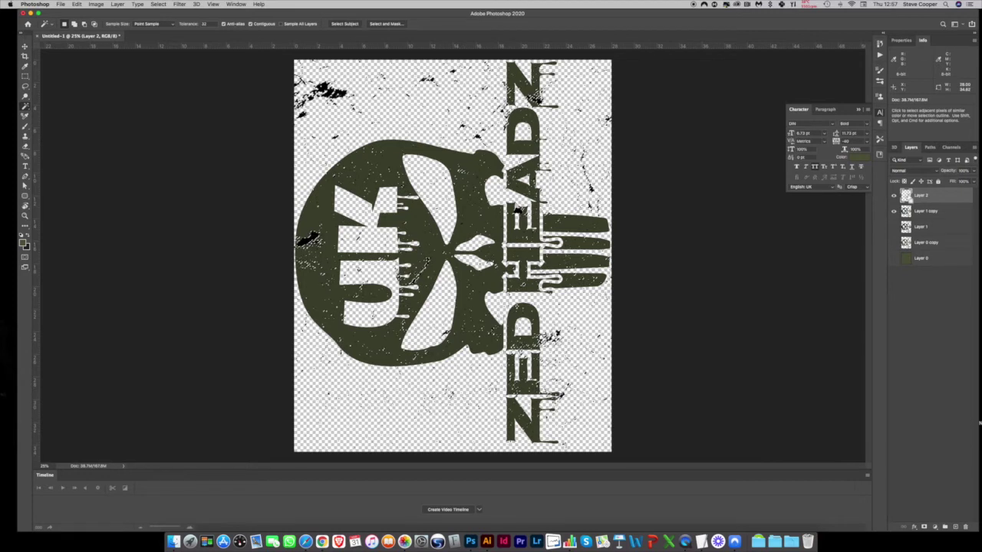
pyautogui.hotkey('alt', '[')
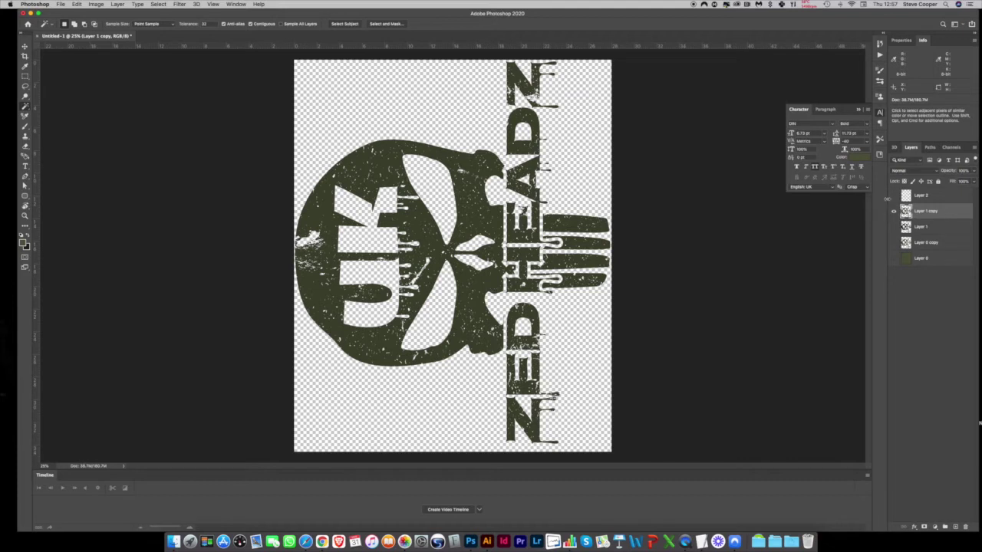
pyautogui.click(894, 195)
pyautogui.click(928, 196)
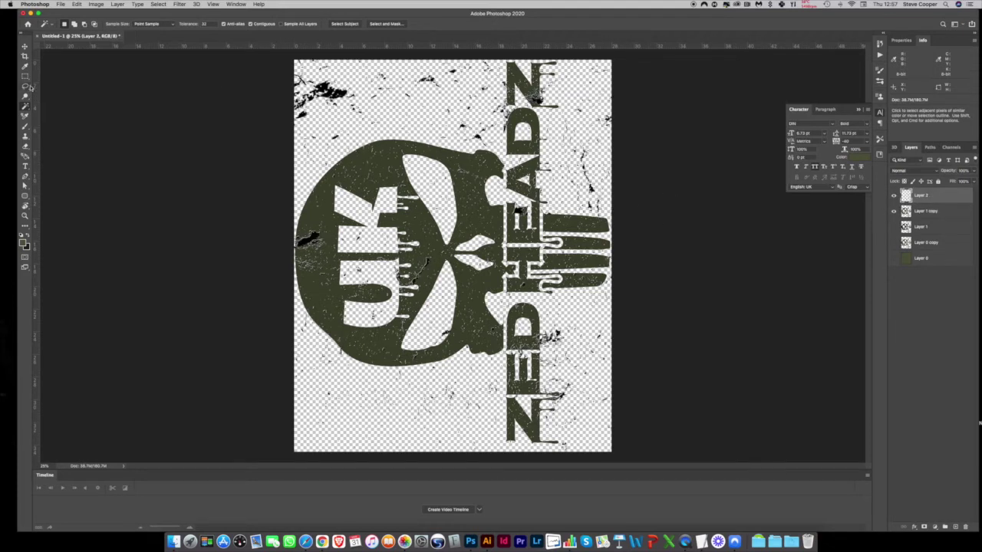
pyautogui.click(25, 47)
pyautogui.moveTo(349, 88); pyautogui.dragTo(374, 146)
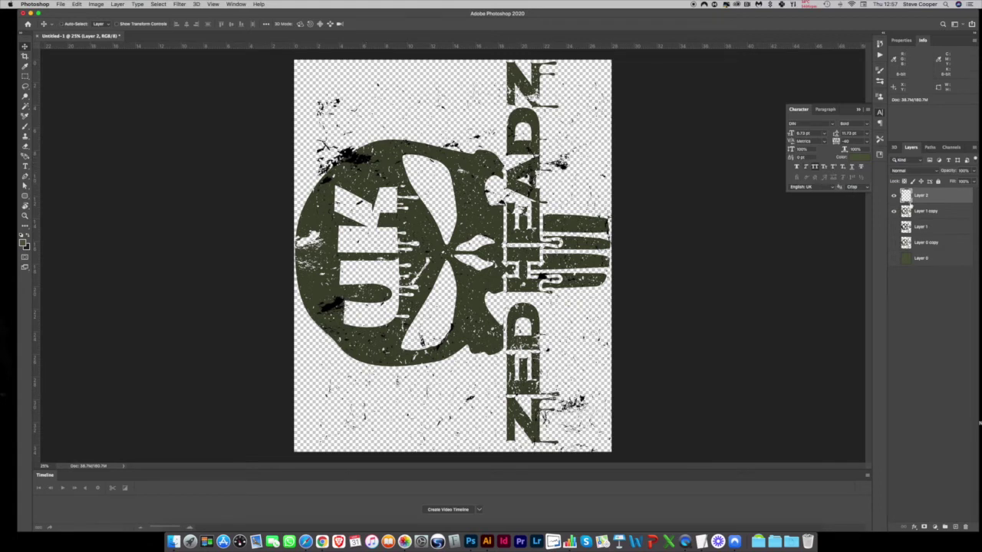
# Step: Hide the grunge Layer 2 and briefly preview the Layer 1 copy logo over the olive background
pyautogui.click(893, 194)
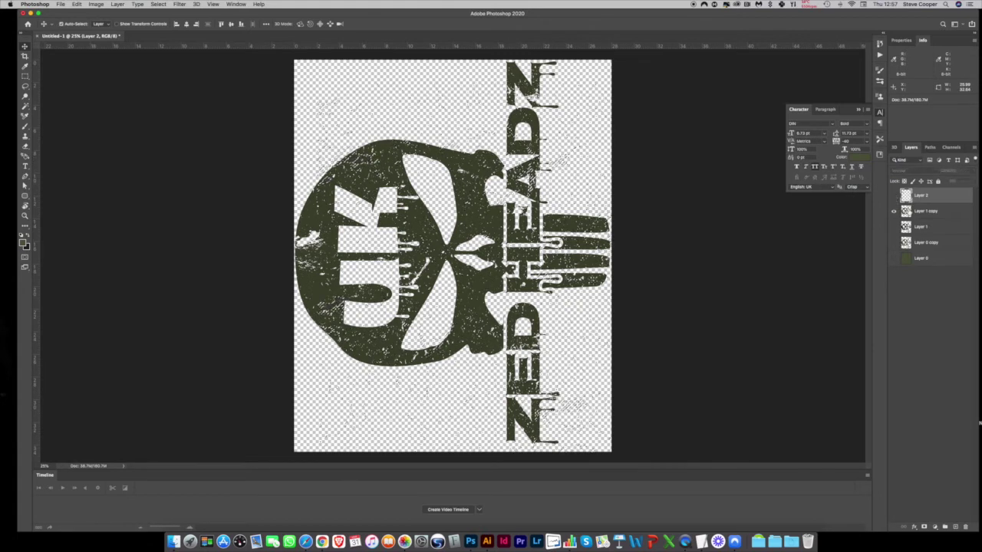
pyautogui.click(924, 211)
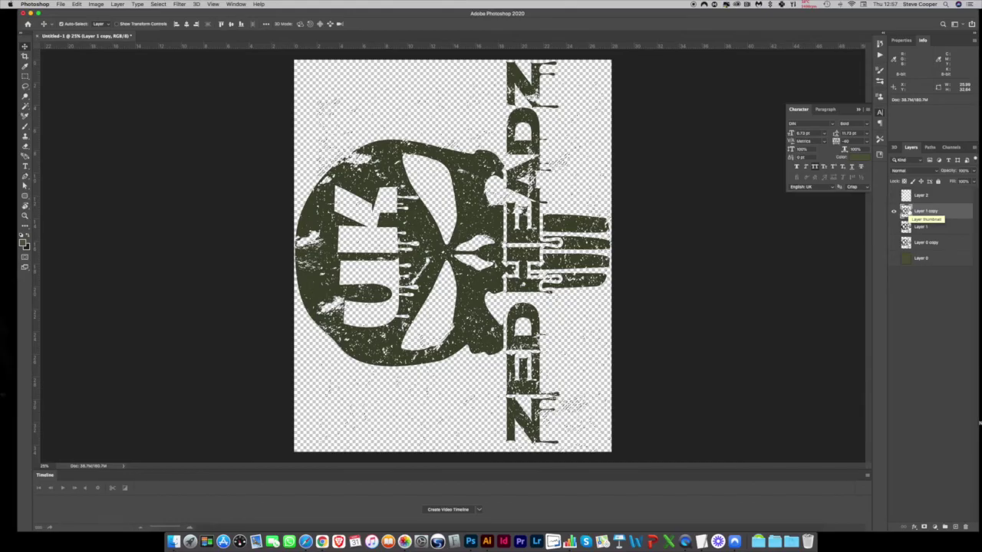
pyautogui.click(893, 258)
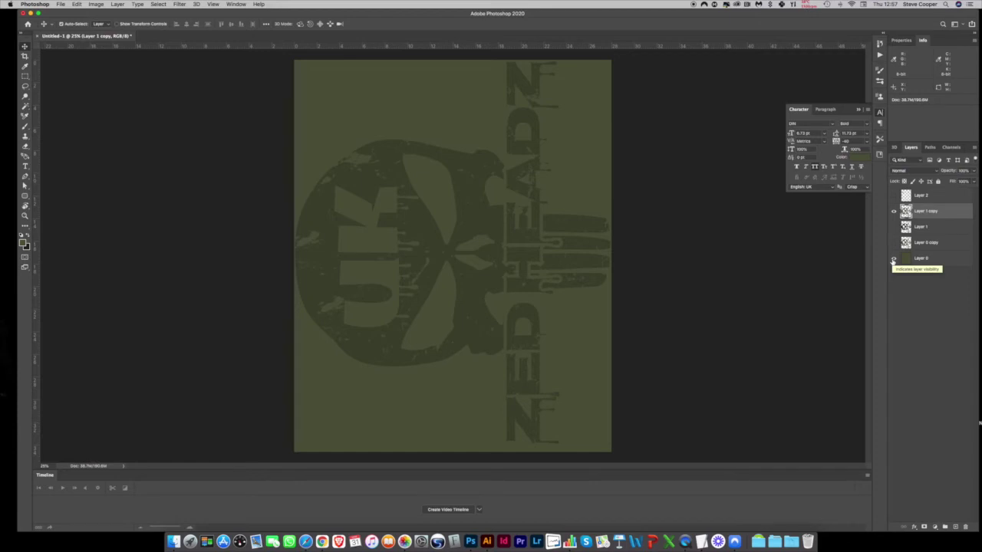
pyautogui.click(893, 259)
# Step: Nudge the black splatter texture right and down, then leave it and the olive background hidden
pyautogui.click(893, 196)
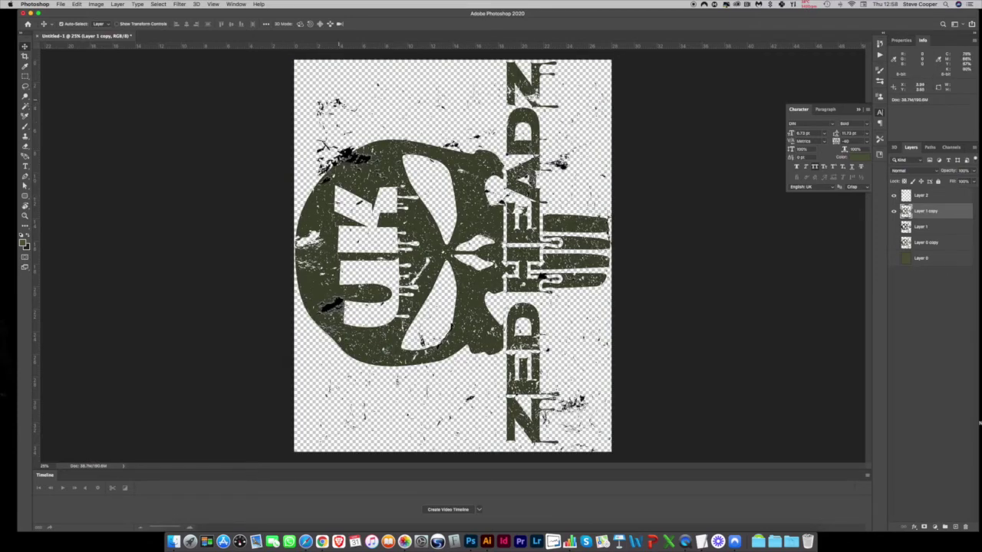
pyautogui.moveTo(343, 104); pyautogui.dragTo(620, 184)
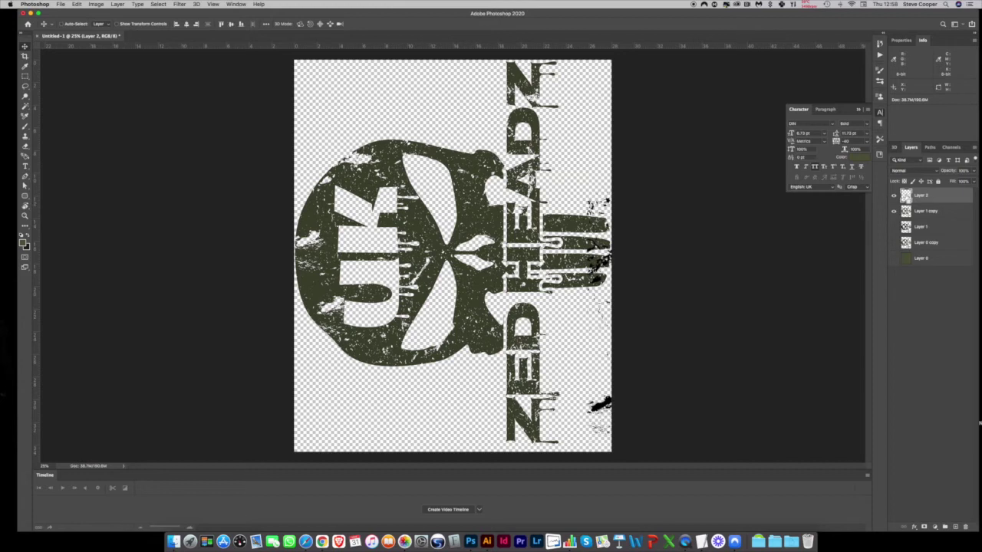
pyautogui.click(894, 196)
pyautogui.click(908, 213)
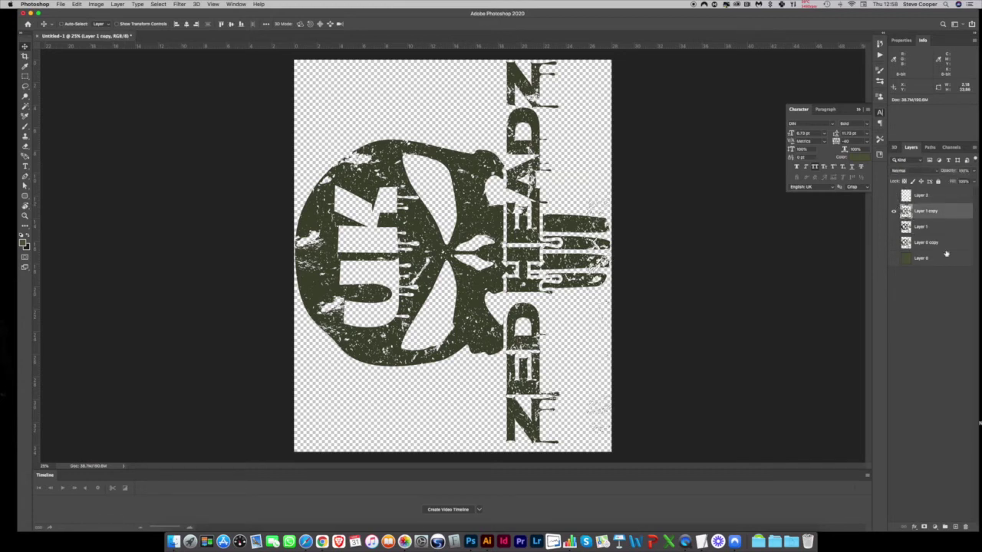
pyautogui.click(893, 259)
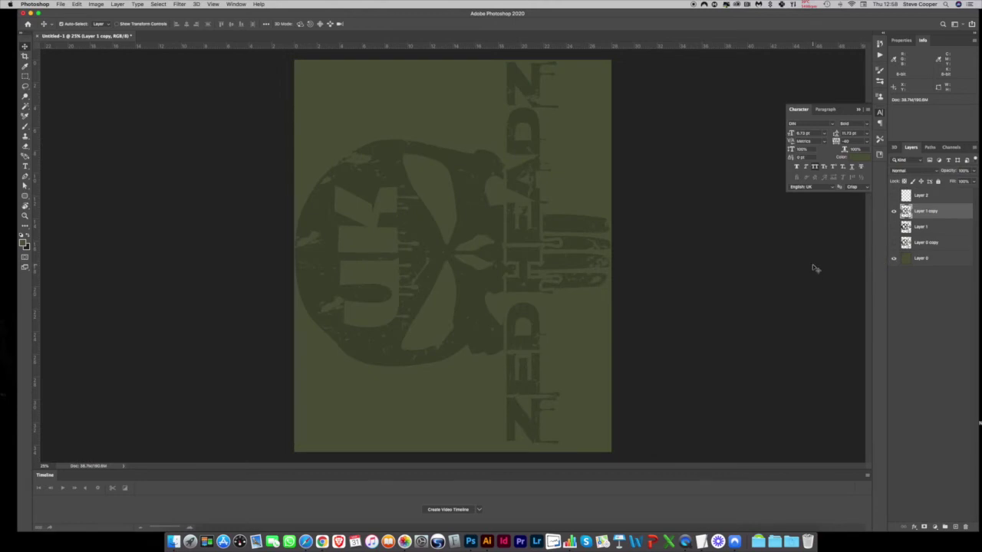
pyautogui.click(893, 258)
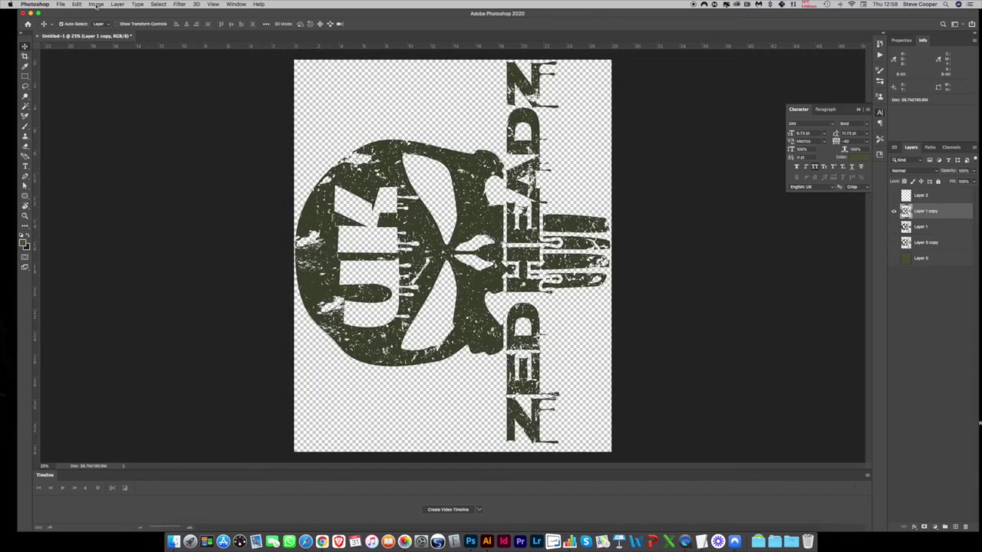
# Step: Save the transparent logo as a PNG named UK on the Desktop with default PNG options
pyautogui.click(60, 3)
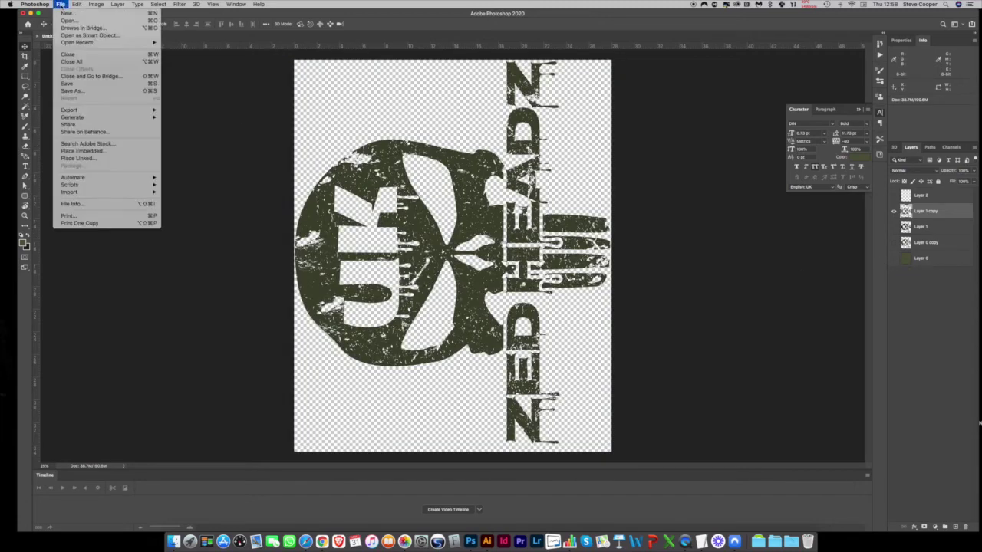
pyautogui.click(73, 90)
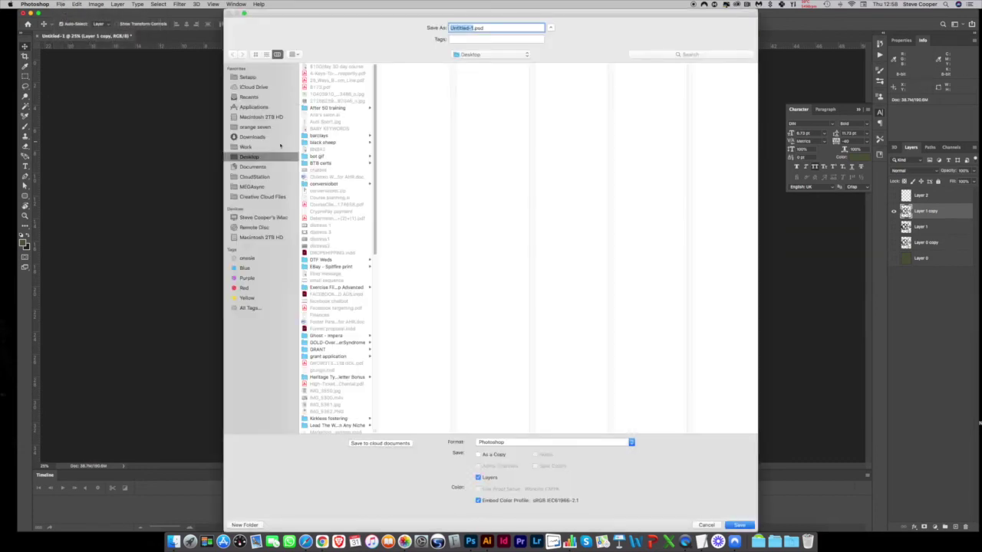
pyautogui.click(554, 442)
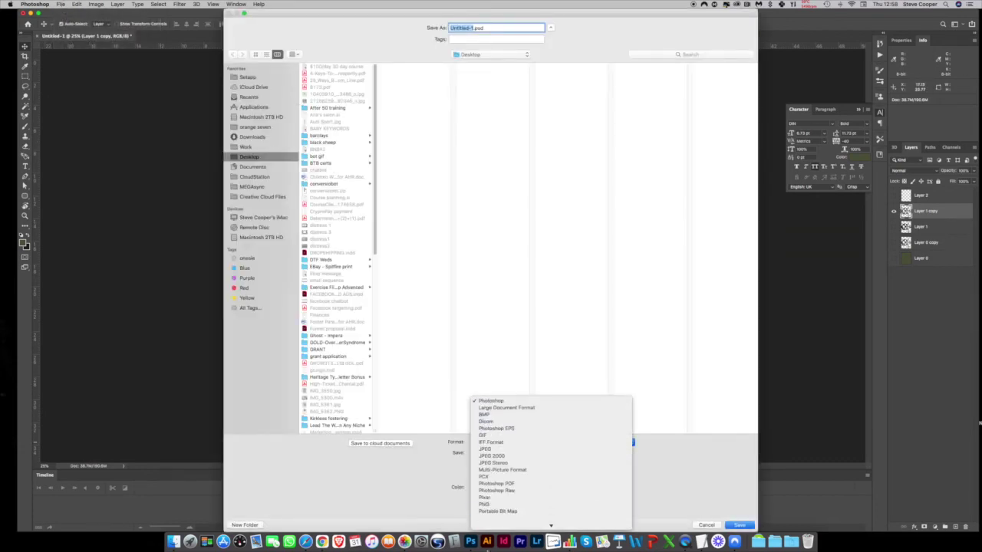
pyautogui.click(494, 483)
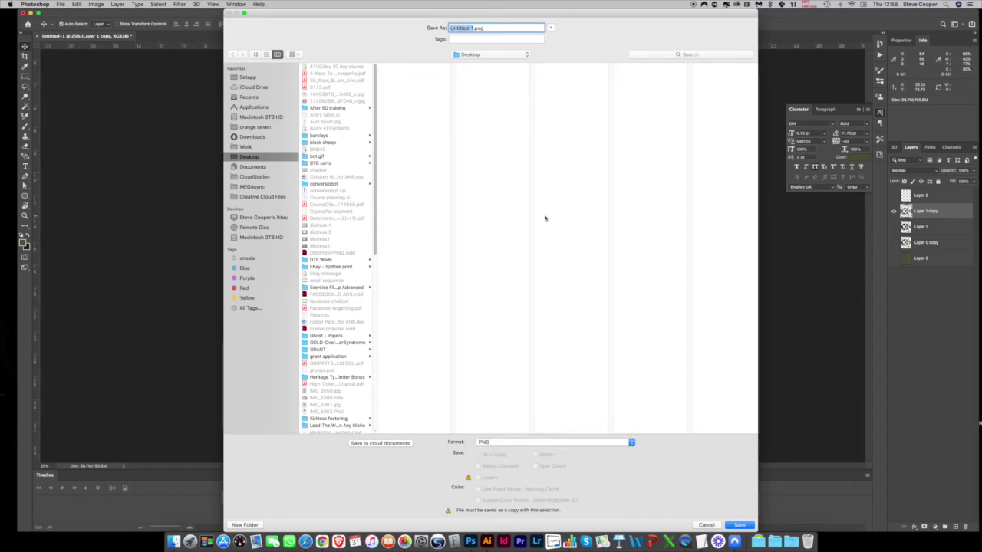
pyautogui.write('UK distress')
pyautogui.press('Return')
pyautogui.click(538, 245)
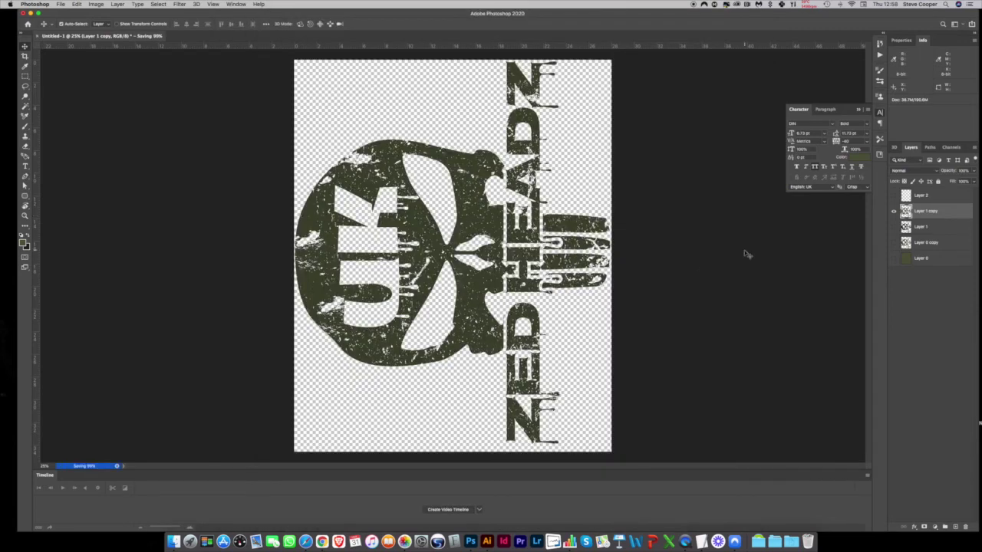
pyautogui.click(937, 259)
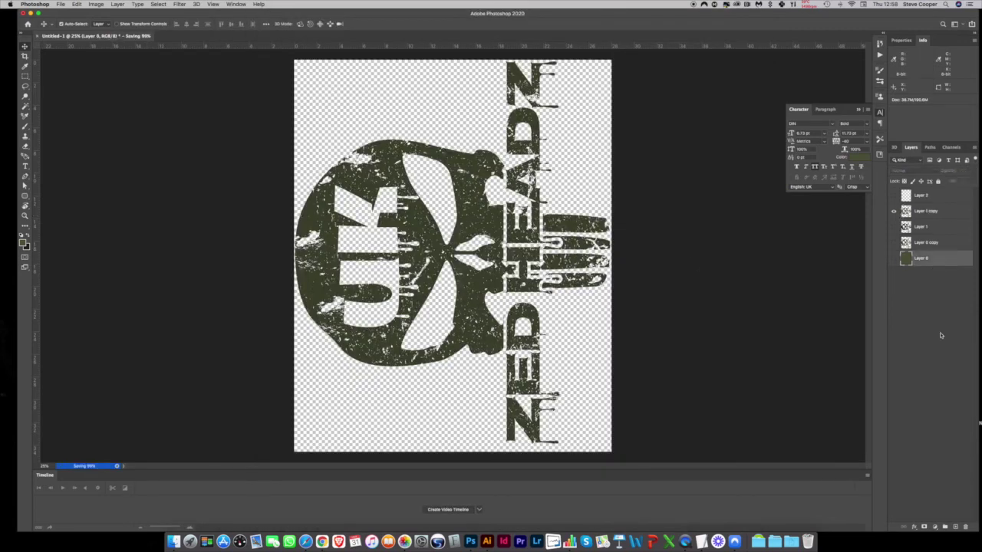
# Step: Add a new layer above Layer 0 and fill it with black
pyautogui.click(954, 527)
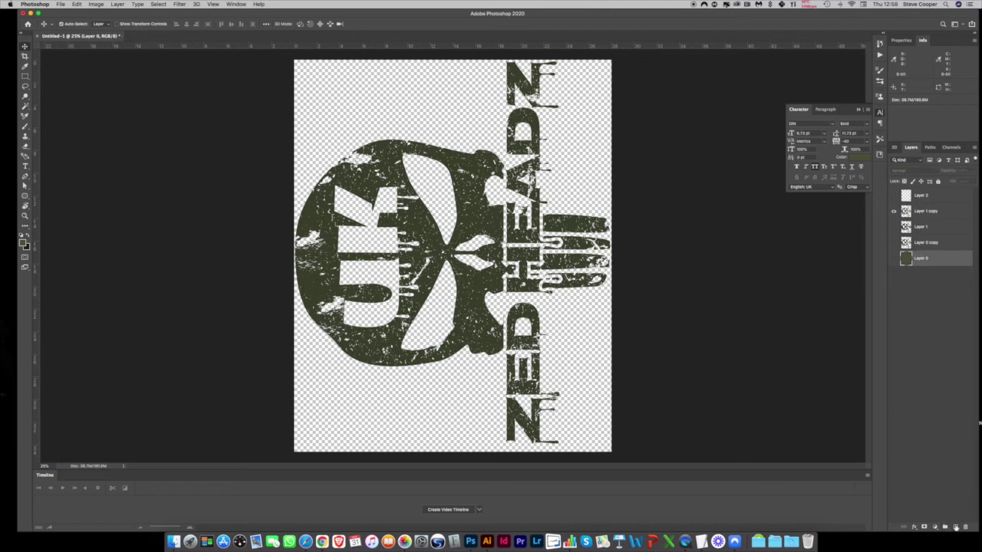
pyautogui.click(29, 237)
pyautogui.hotkey('alt', 'BackSpace')
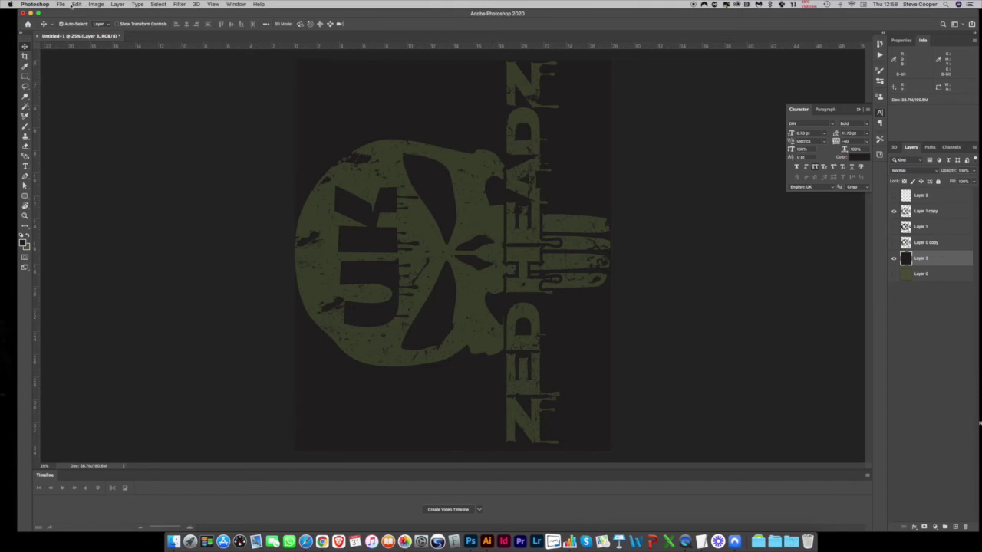
# Step: Convert the document to CMYK Color without merging layers
pyautogui.click(90, 6)
pyautogui.moveTo(115, 24)
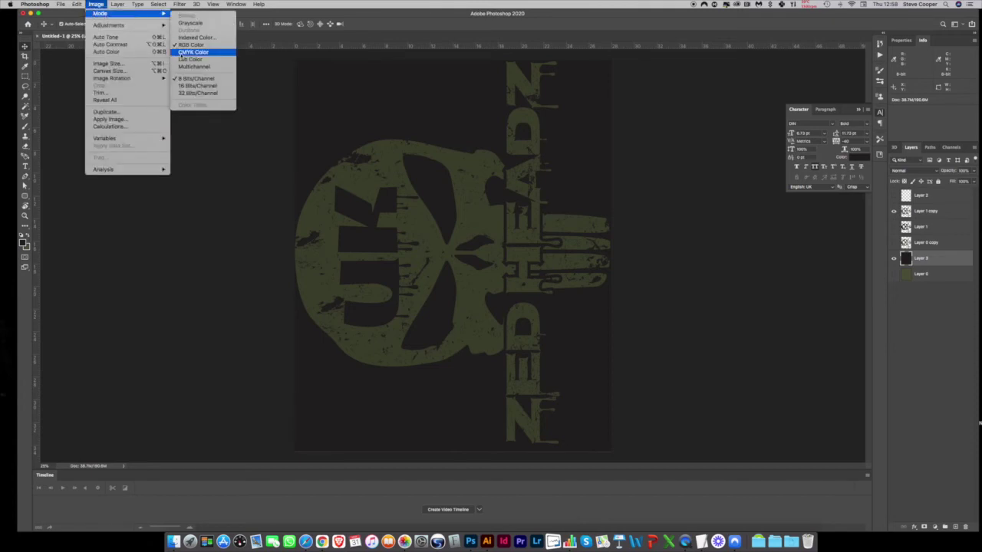
pyautogui.click(180, 56)
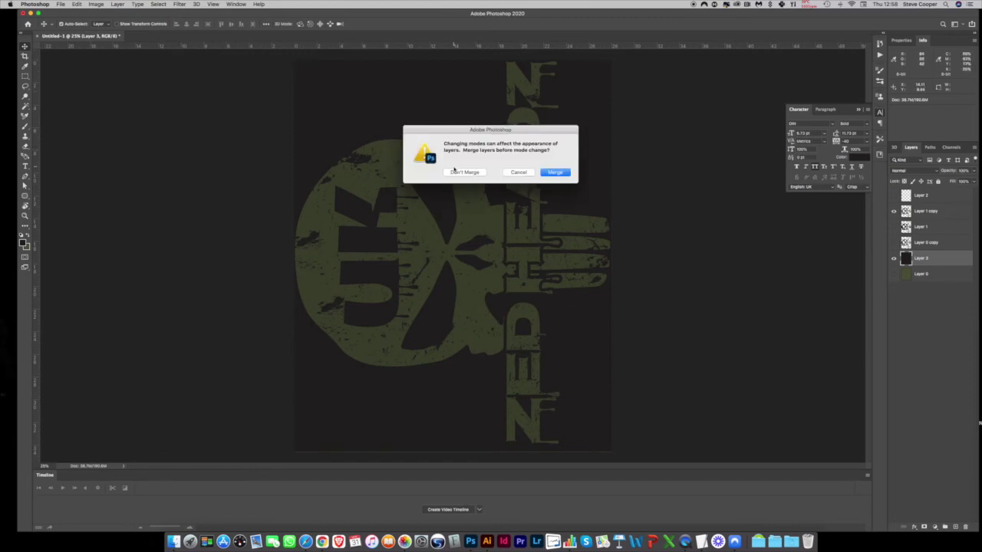
pyautogui.click(454, 170)
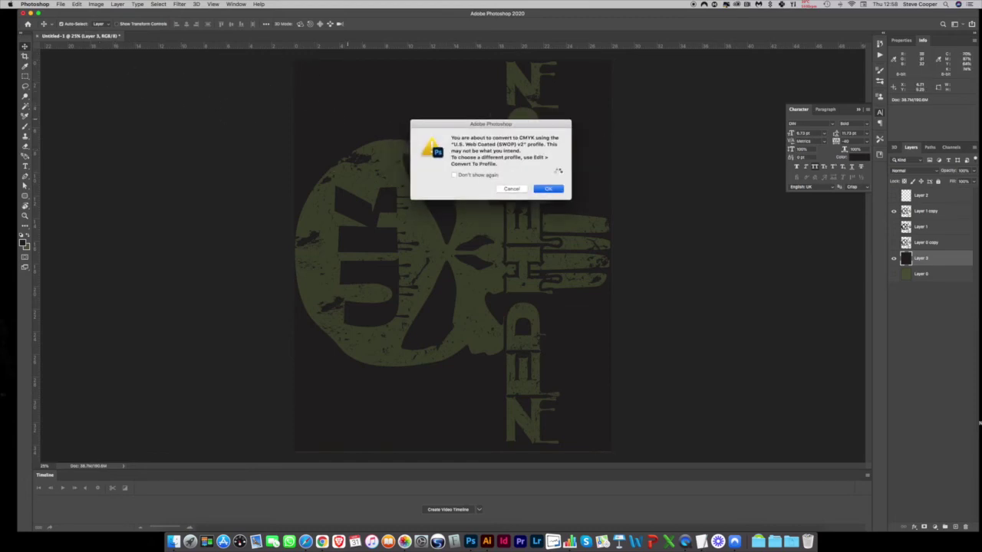
pyautogui.press('Return')
# Step: Save a flattened TIFF copy without layers named UK distress2 to the Desktop
pyautogui.click(59, 4)
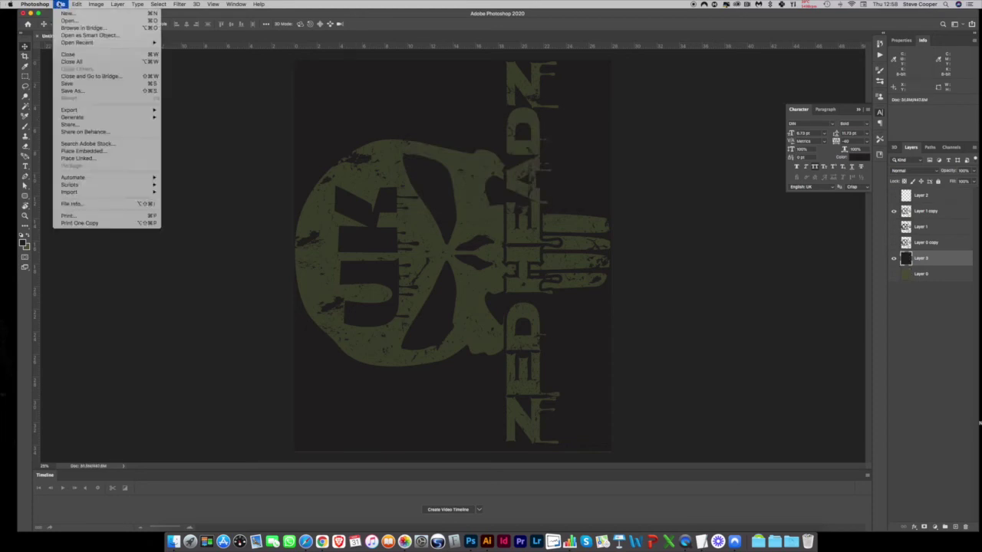
pyautogui.click(141, 113)
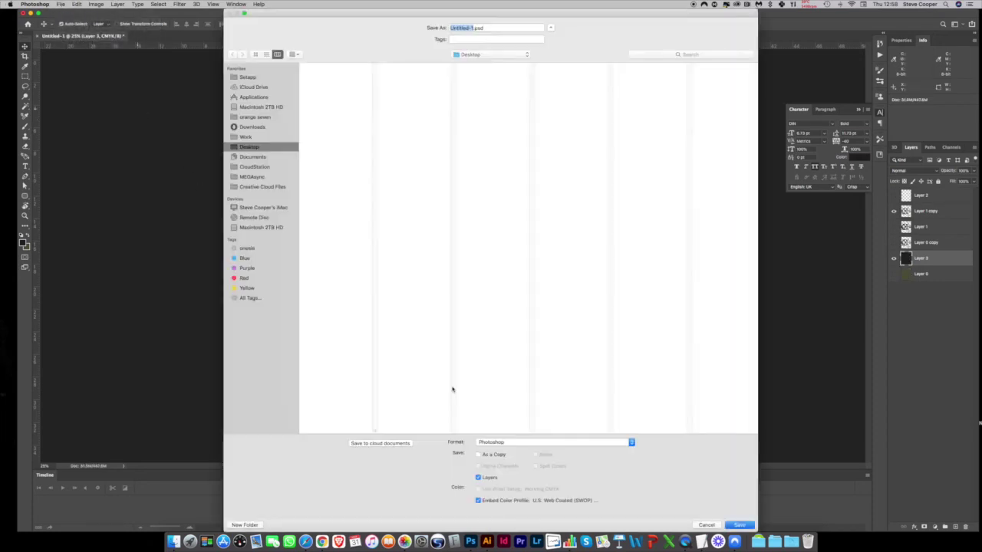
pyautogui.click(505, 445)
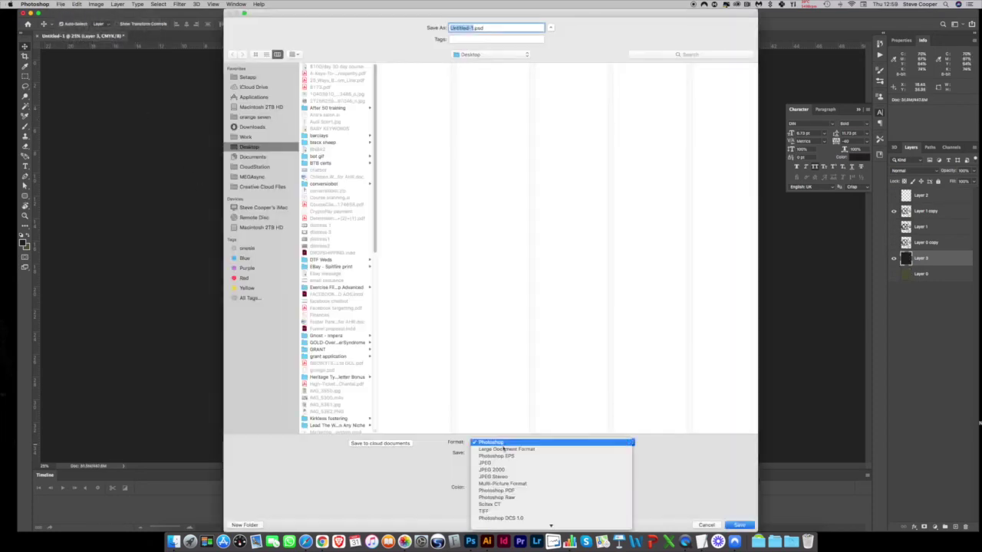
pyautogui.click(490, 511)
pyautogui.click(478, 476)
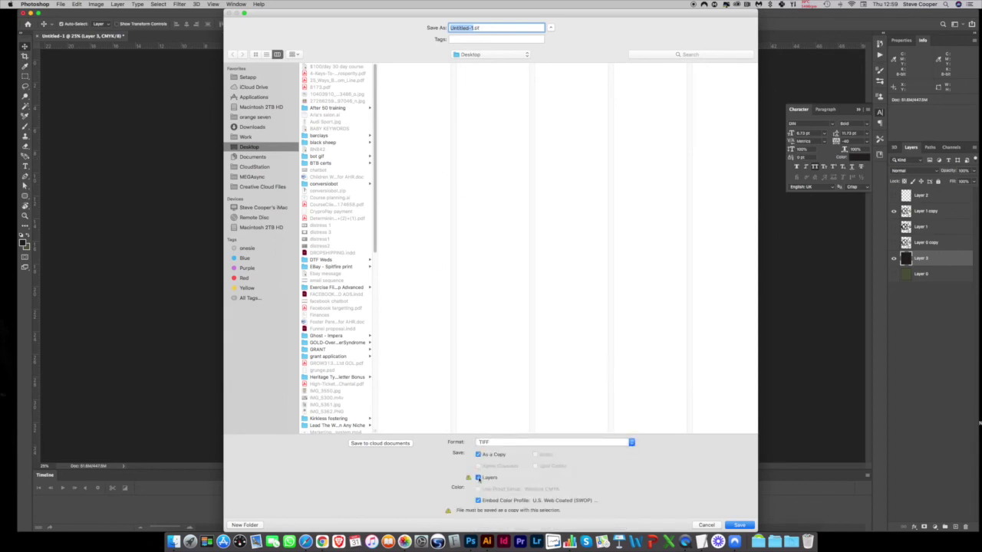
pyautogui.write('UK distress2')
pyautogui.press('Return')
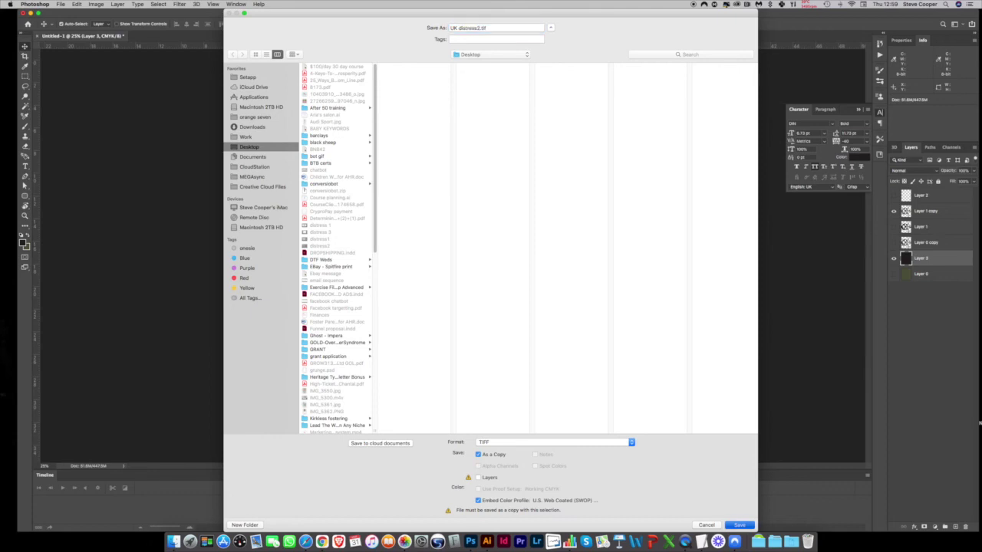
pyautogui.press('Return')
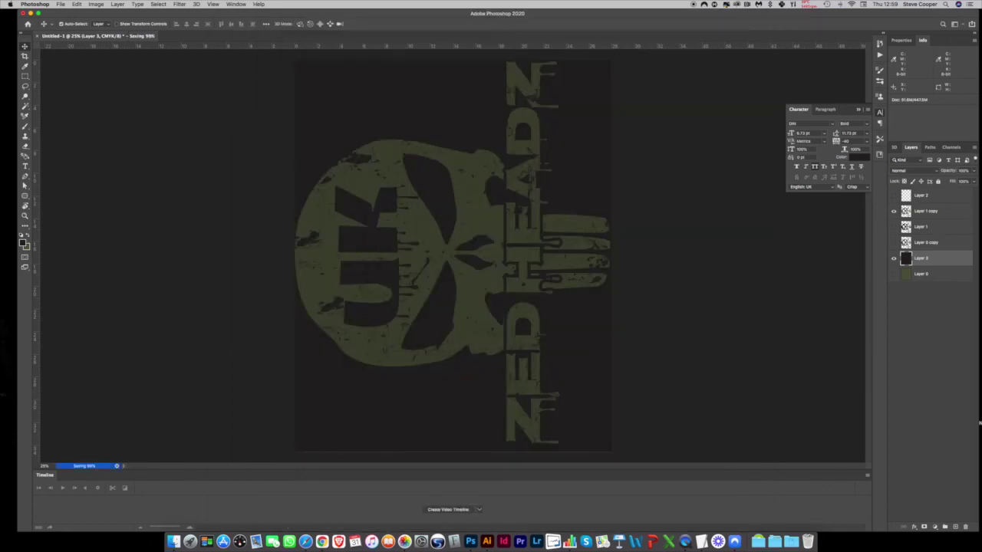